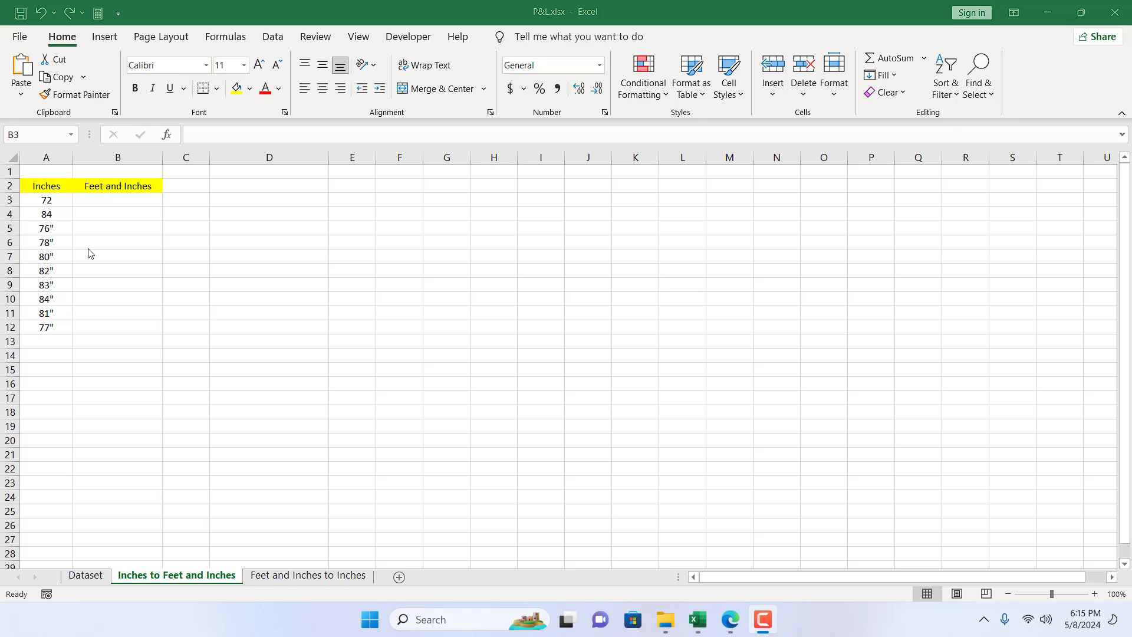
# Step: Enter a sample result 6 in B3 and compare it with the 72 in A3
pyautogui.click(41, 203)
pyautogui.press('Right')
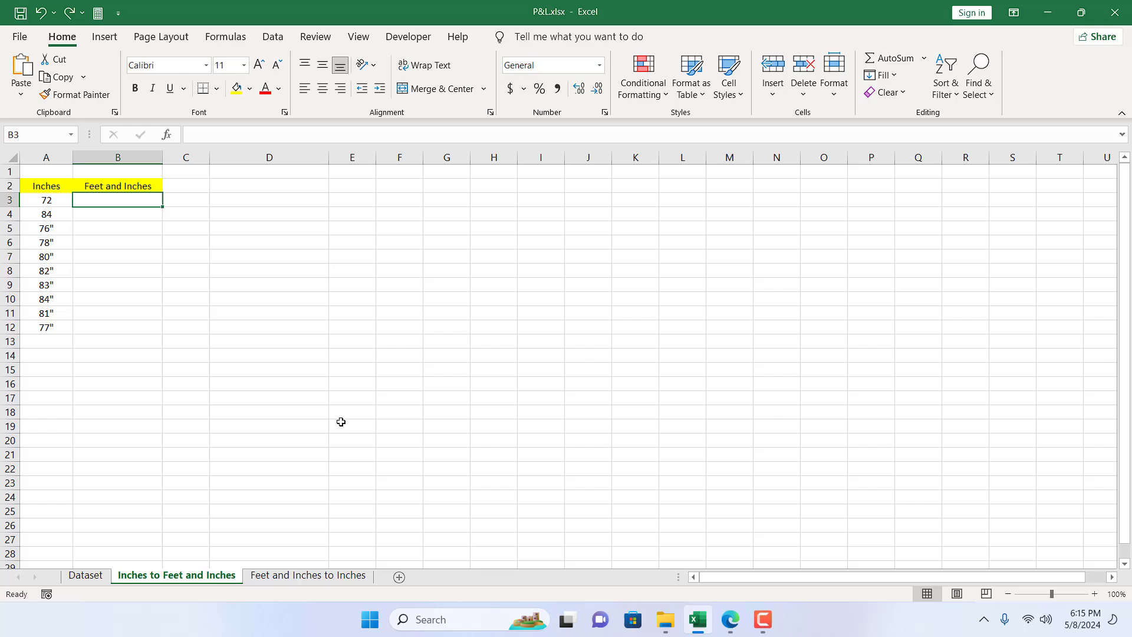
pyautogui.write('6\' 0"')
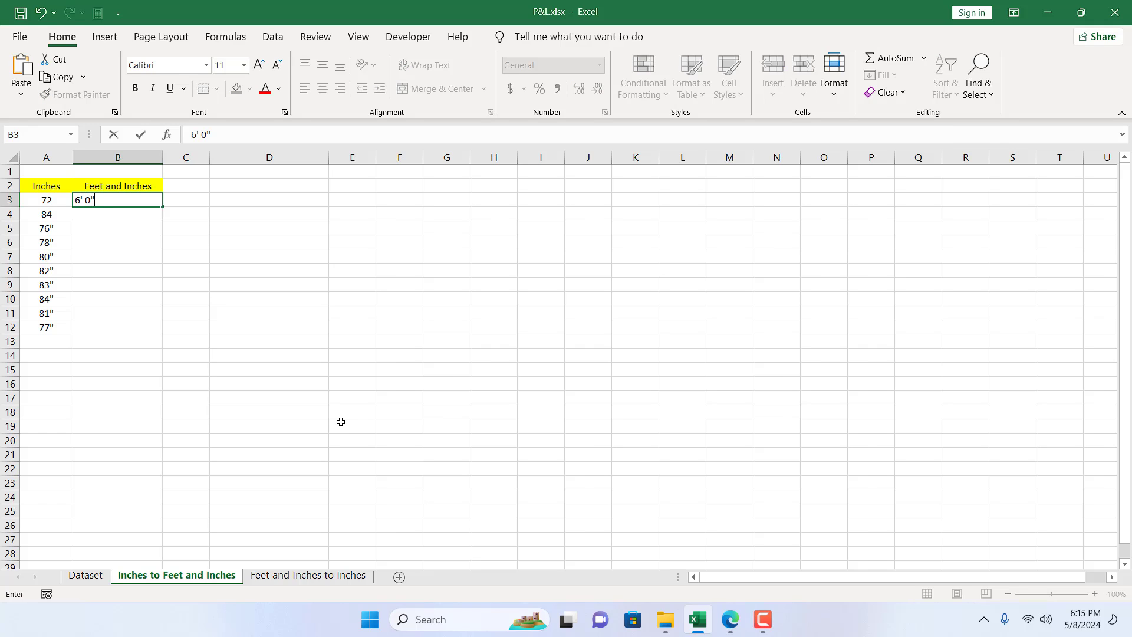
pyautogui.press('Return')
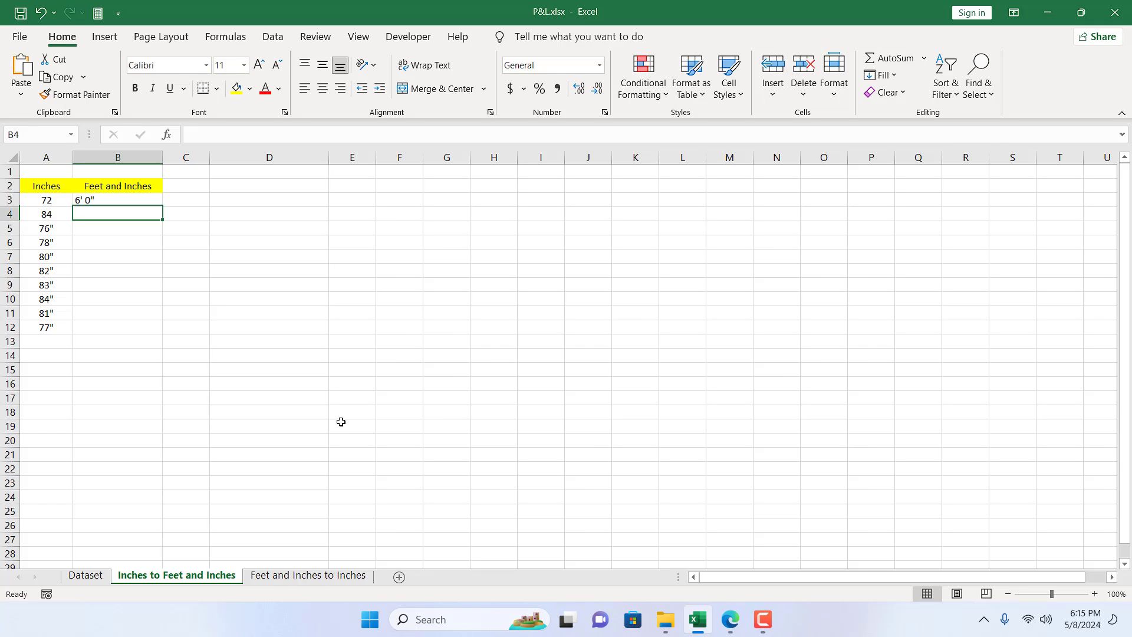
pyautogui.click(58, 200)
pyautogui.click(95, 201)
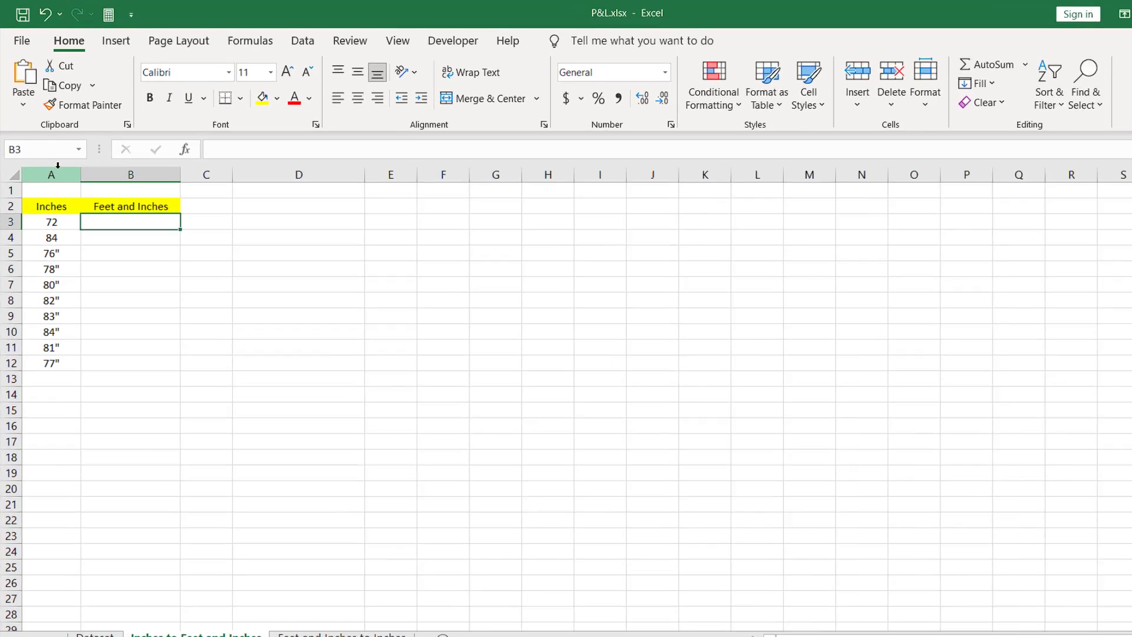
# Step: Review the Inches column values such as 72 and 76" before choosing B3
pyautogui.click(52, 156)
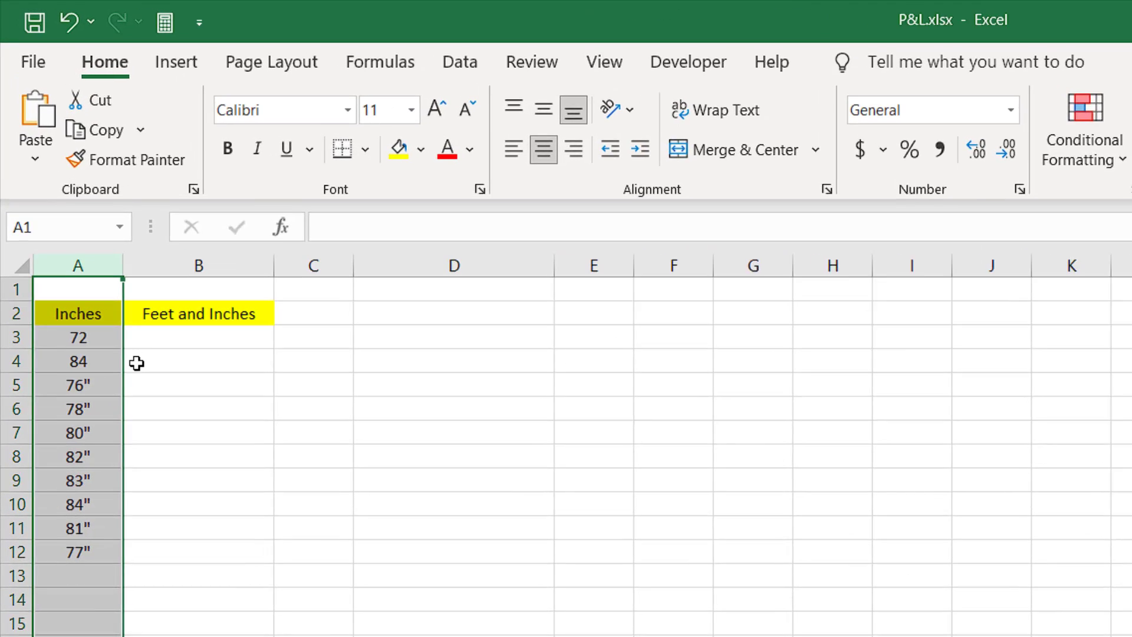
pyautogui.click(54, 199)
pyautogui.click(86, 409)
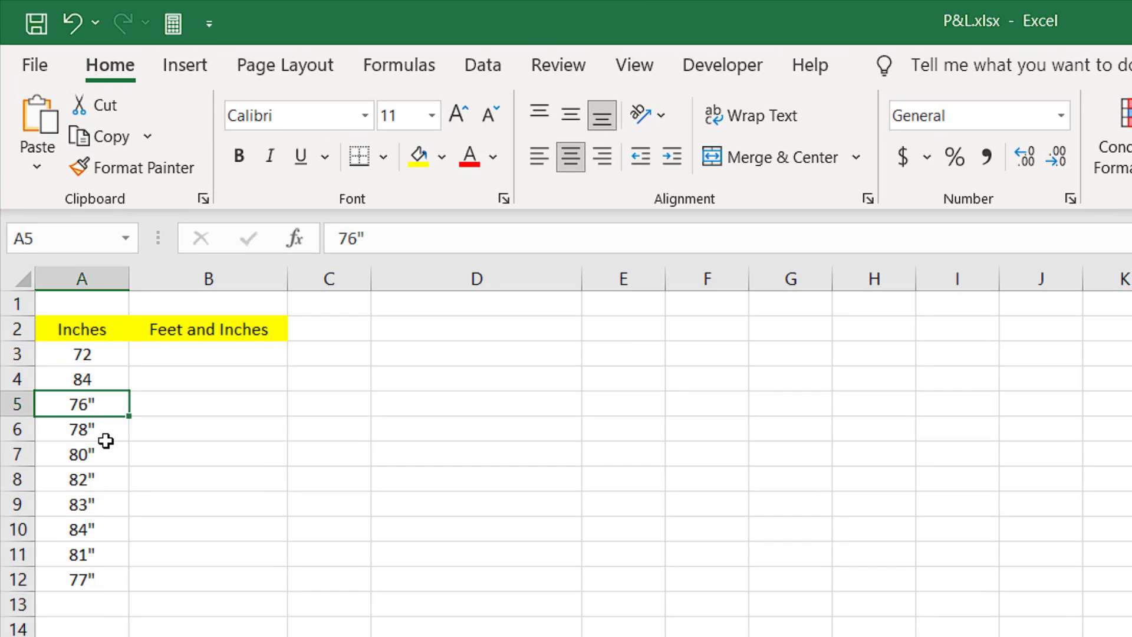
pyautogui.click(166, 356)
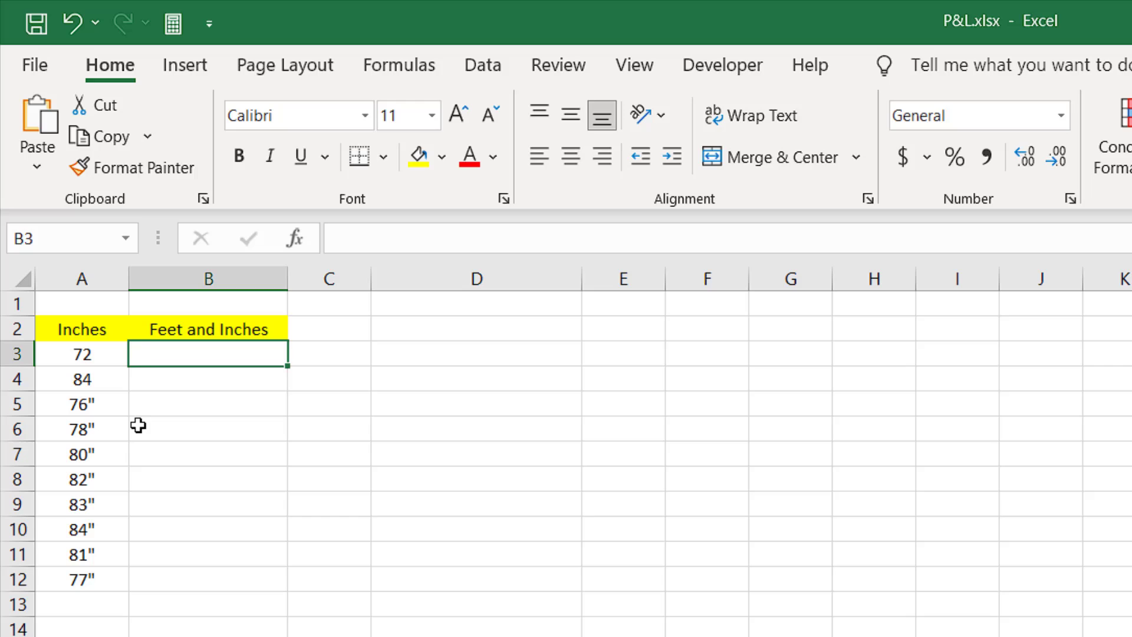
# Step: Enter =SUBSTITUTE(A3,"""","") in B3 and fill it down to B12
pyautogui.write('=S')
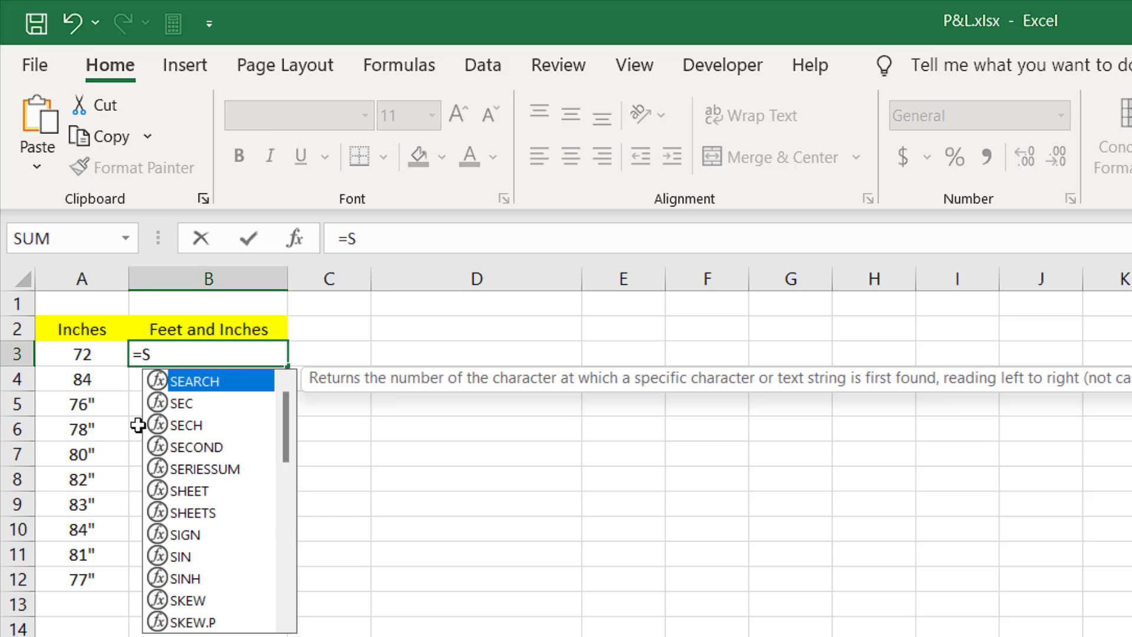
pyautogui.write('ubs')
pyautogui.doubleClick(195, 386)
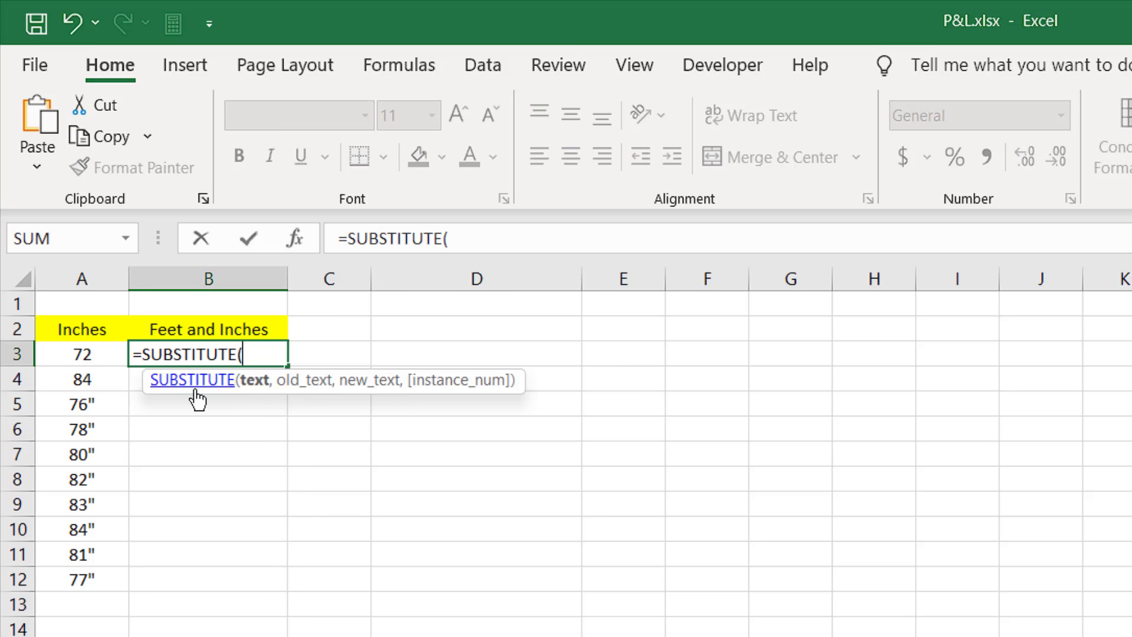
pyautogui.click(71, 370)
pyautogui.click(77, 347)
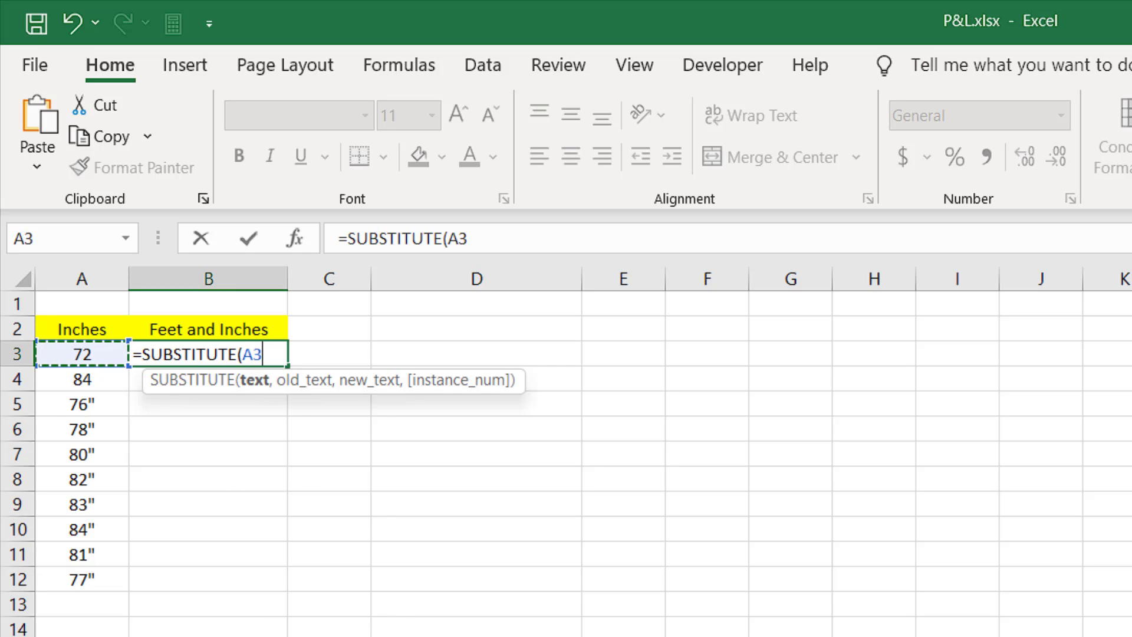
pyautogui.write(',')
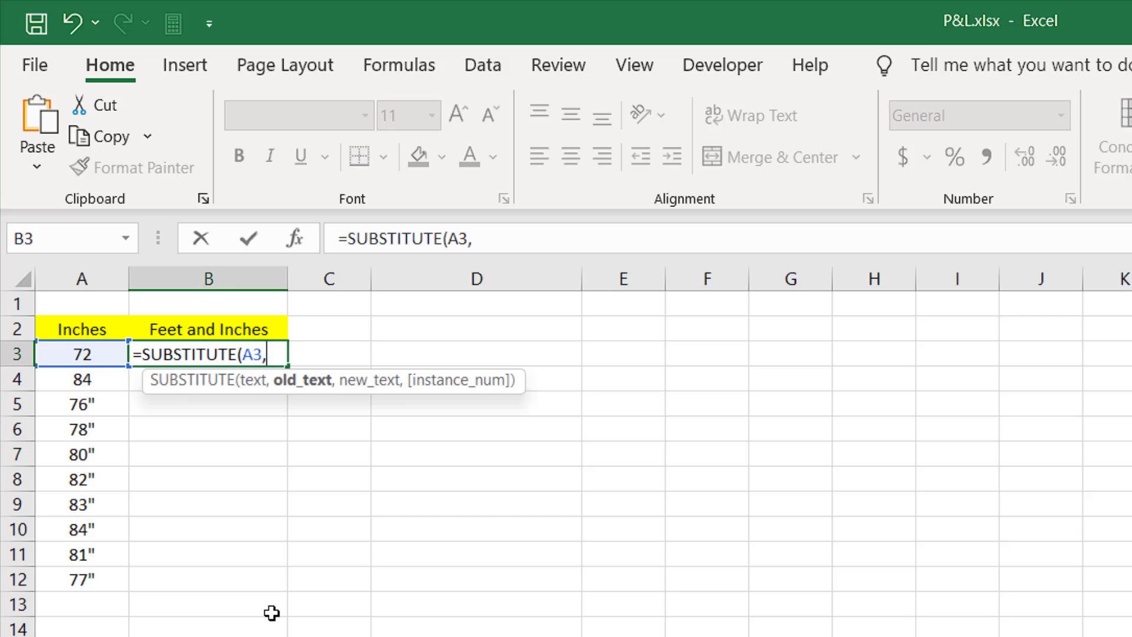
pyautogui.write('"""",')
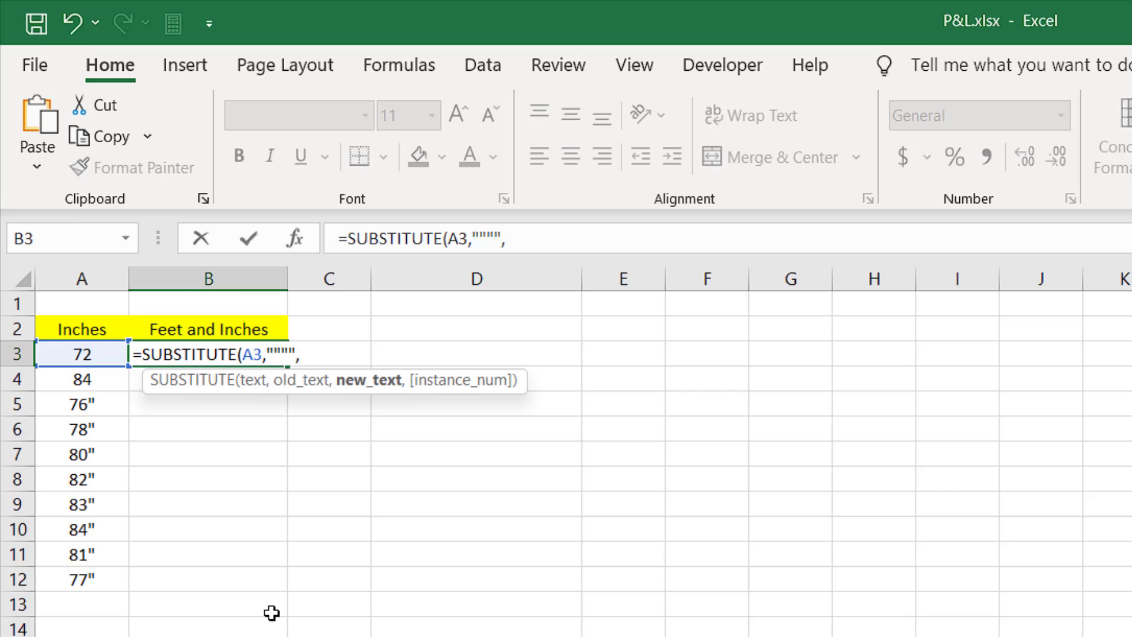
pyautogui.write('"")')
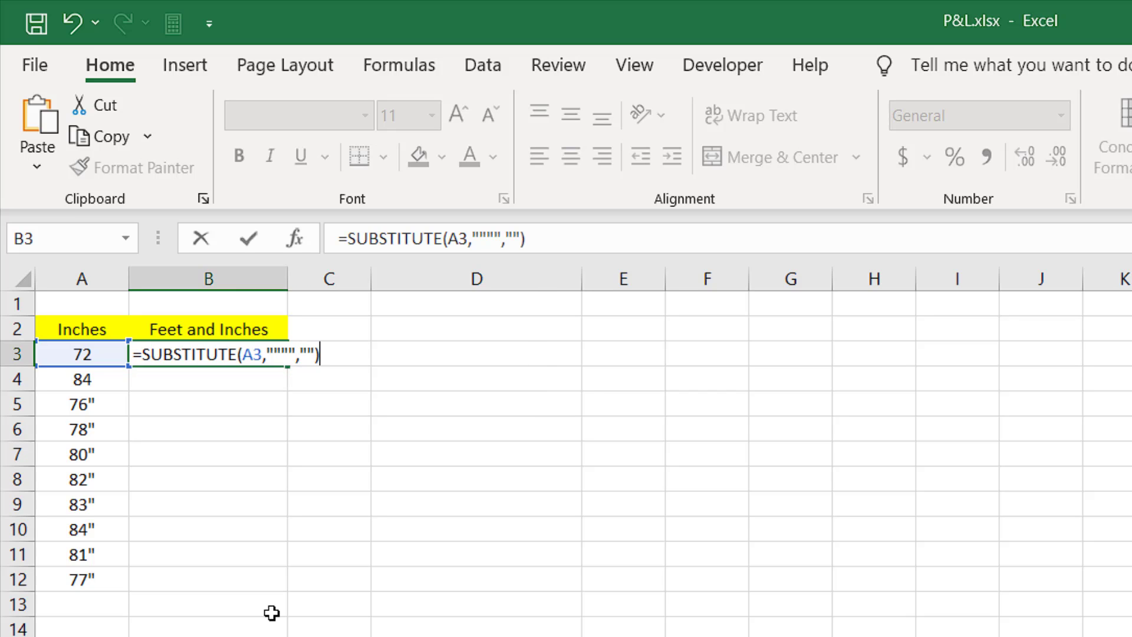
pyautogui.press('Return')
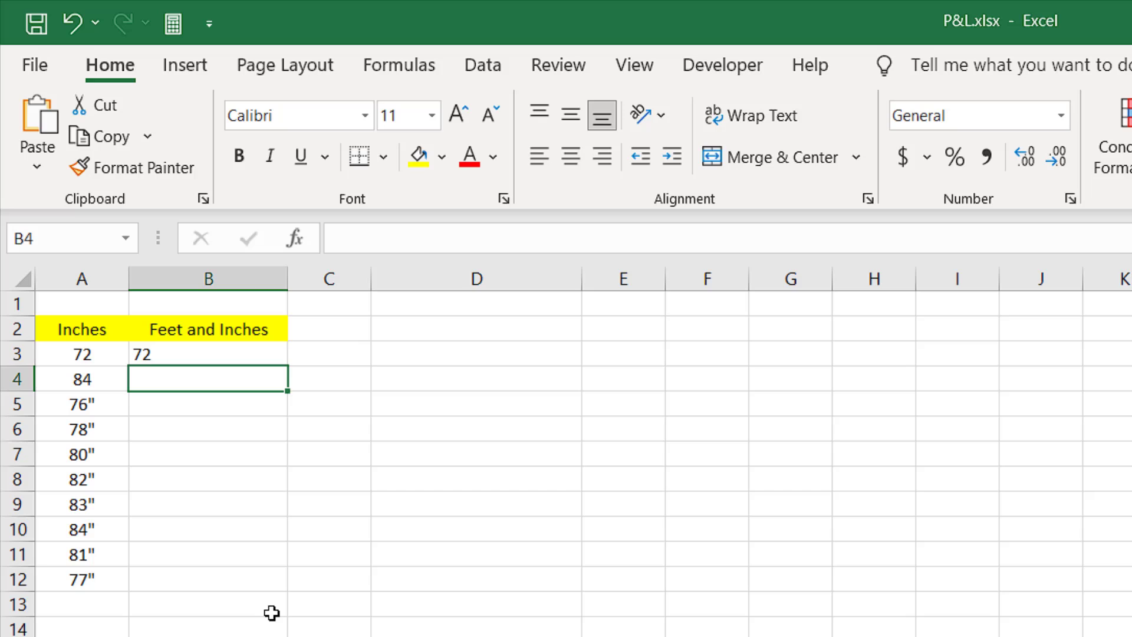
pyautogui.click(280, 359)
pyautogui.moveTo(288, 366); pyautogui.dragTo(301, 590)
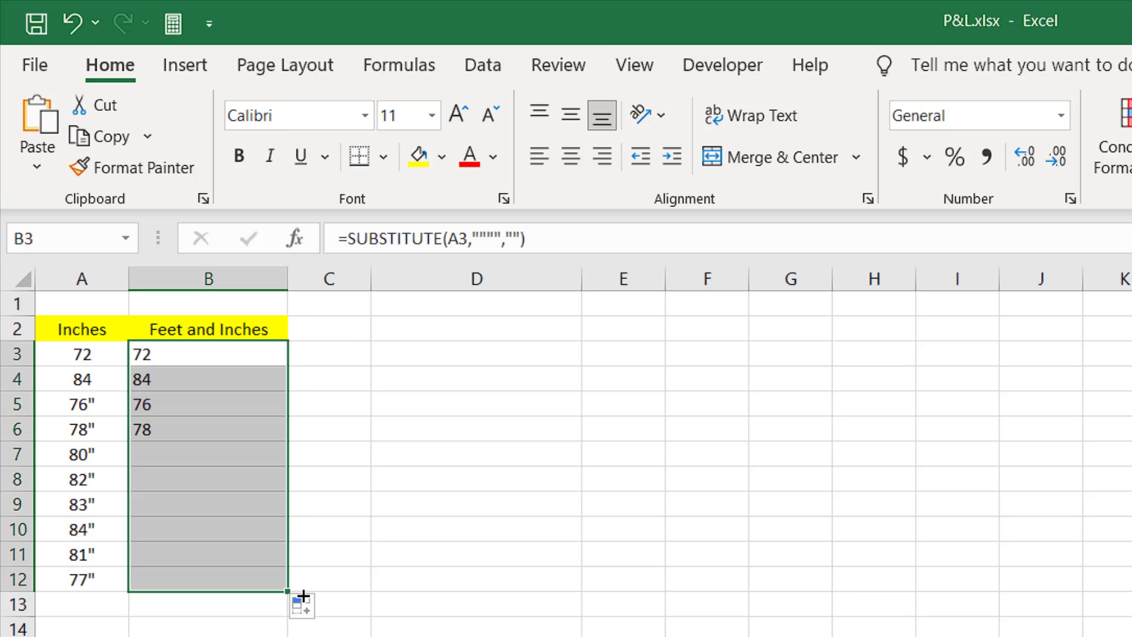
# Step: Check the copied formula in B10 against the 84" value in A10
pyautogui.click(83, 353)
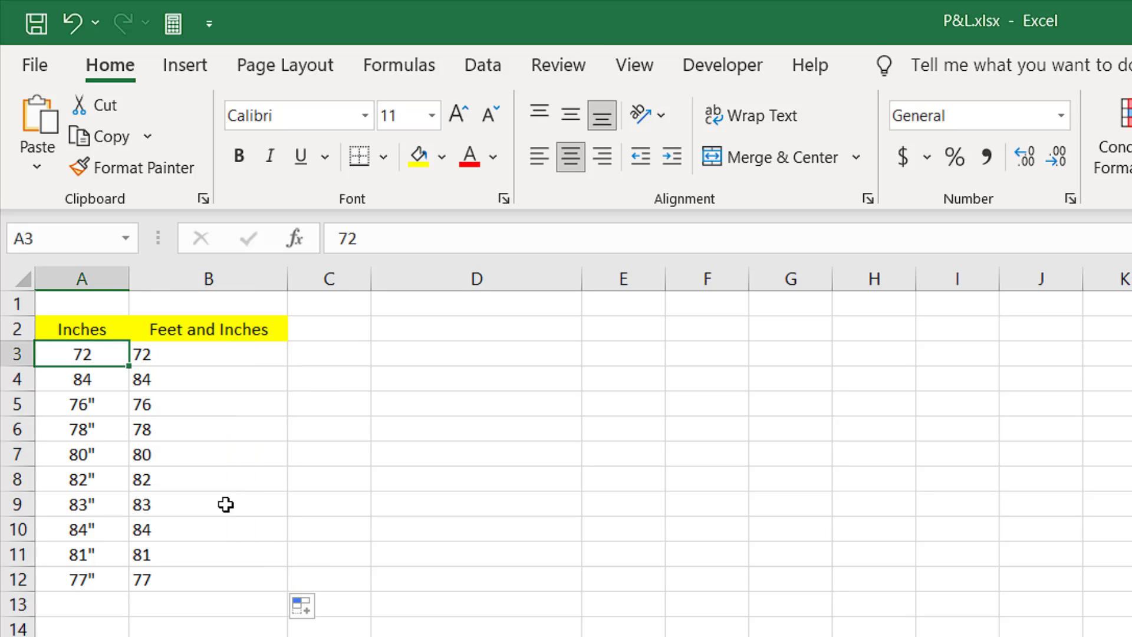
pyautogui.click(89, 527)
pyautogui.click(188, 526)
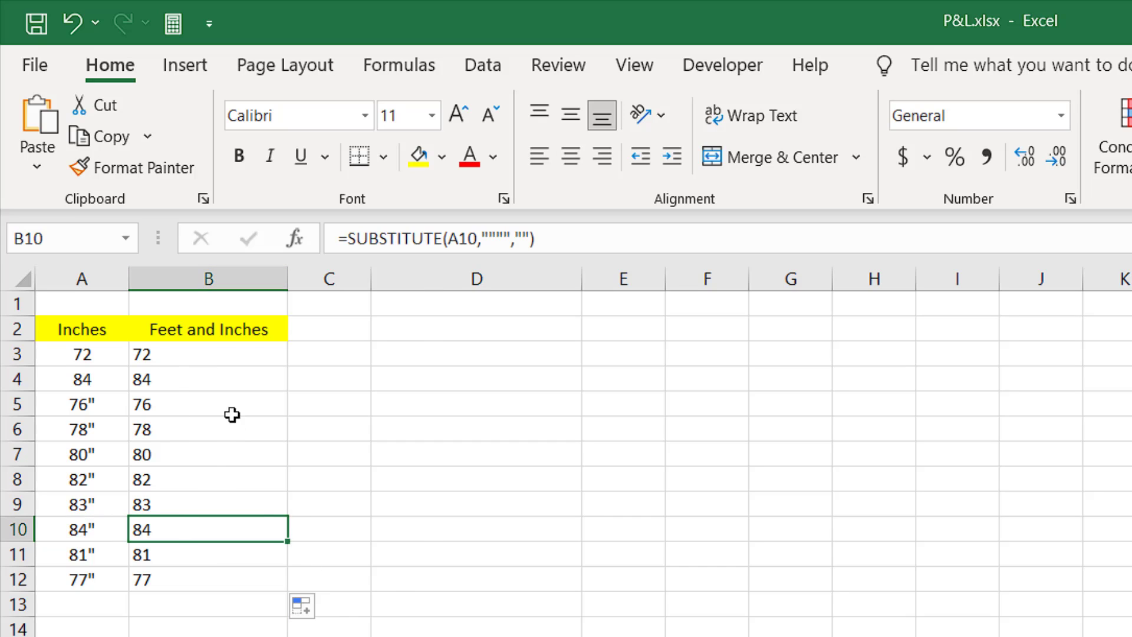
pyautogui.click(230, 379)
pyautogui.click(232, 349)
# Step: Append /12 to B3's formula and fill it down to B12
pyautogui.click(555, 238)
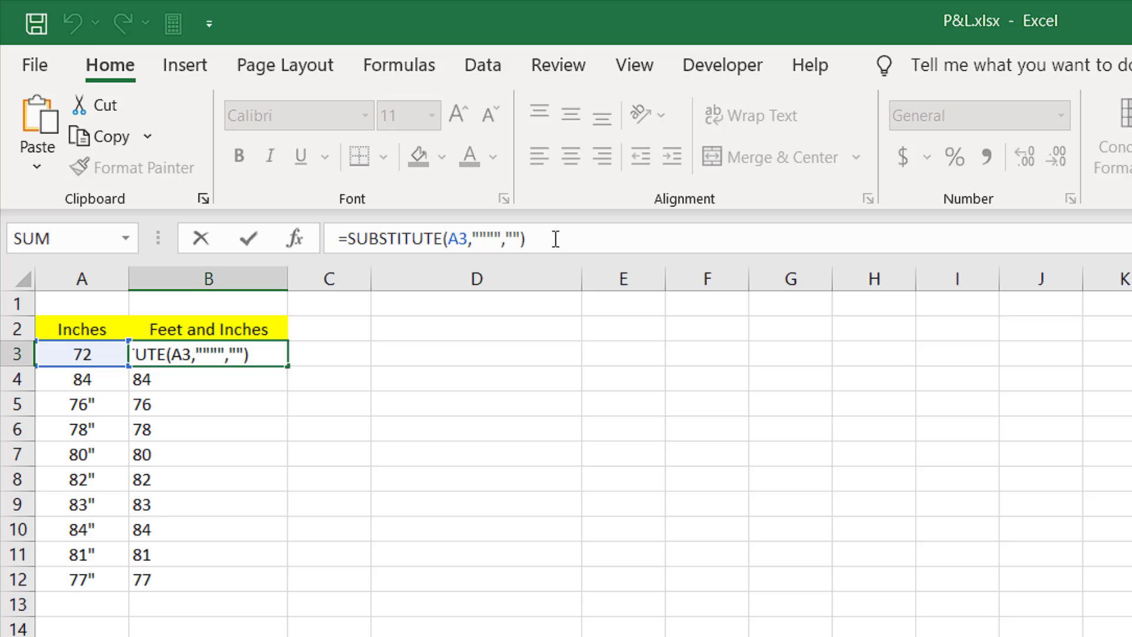
pyautogui.write('/')
pyautogui.write('12')
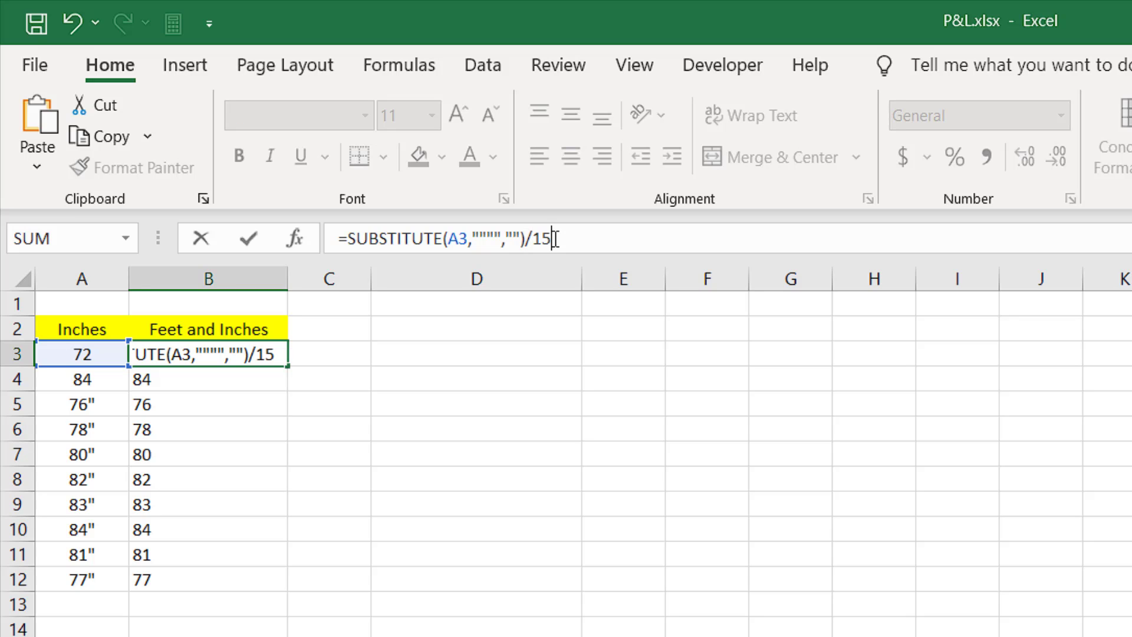
pyautogui.press('Return')
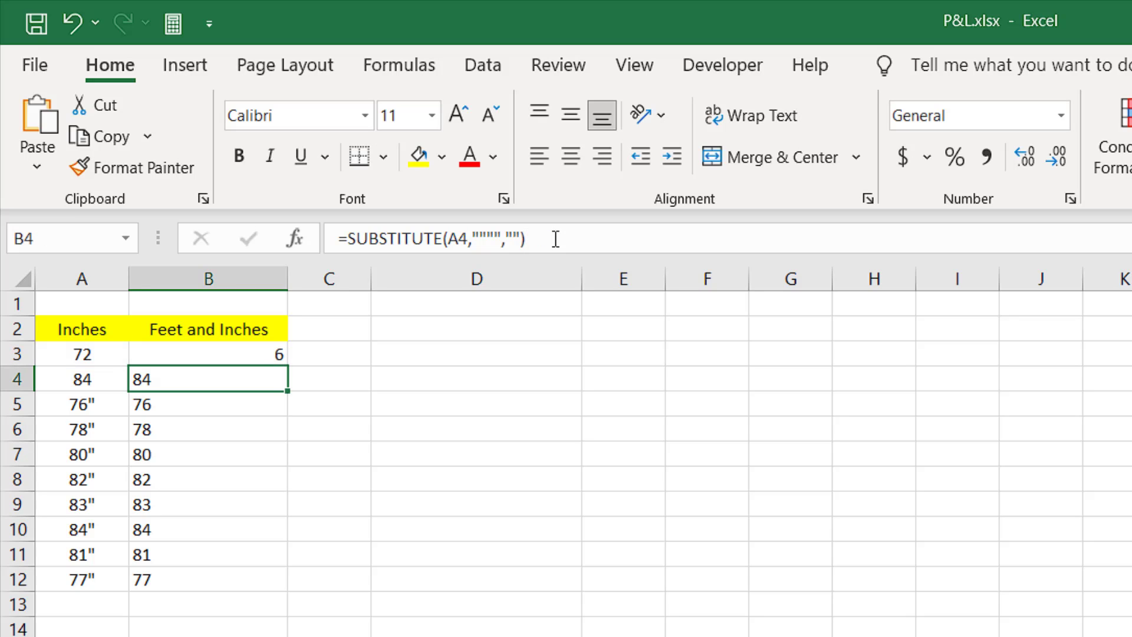
pyautogui.click(224, 354)
pyautogui.doubleClick(286, 365)
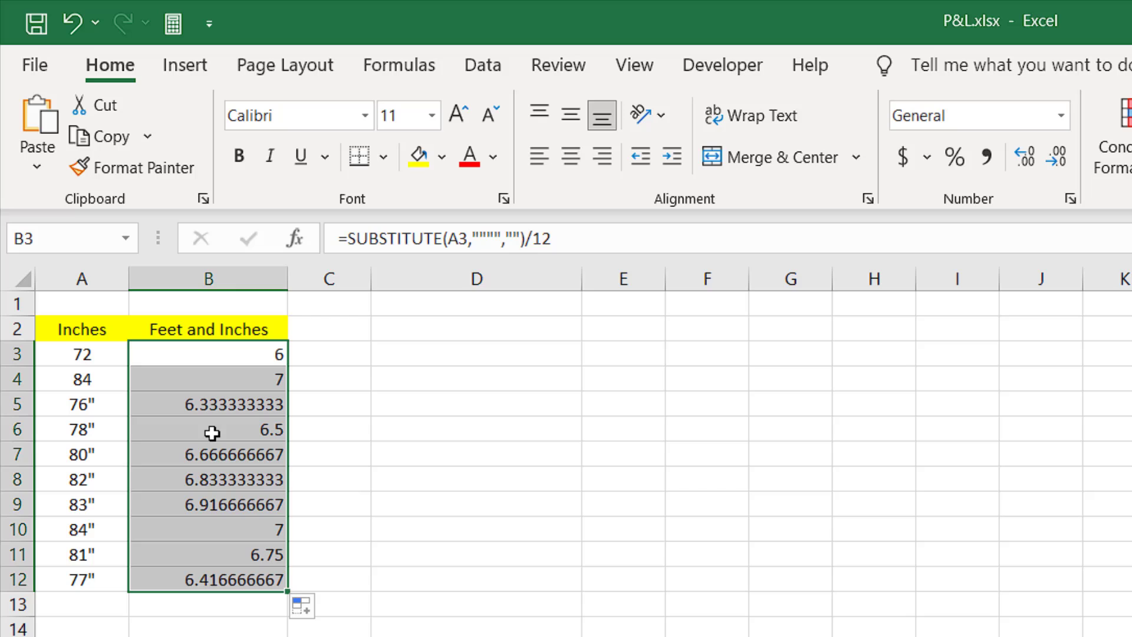
# Step: Wrap B3's formula as =INT(SUBSTITUTE(A3,"""","")/12) and fill it down to B12
pyautogui.click(351, 241)
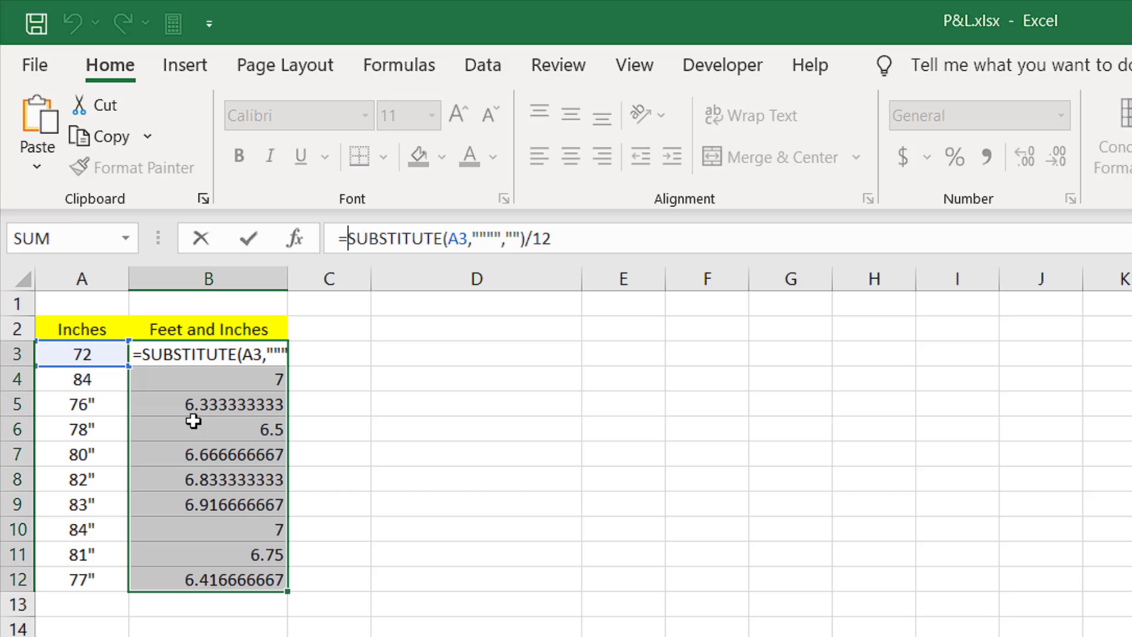
pyautogui.write('Int')
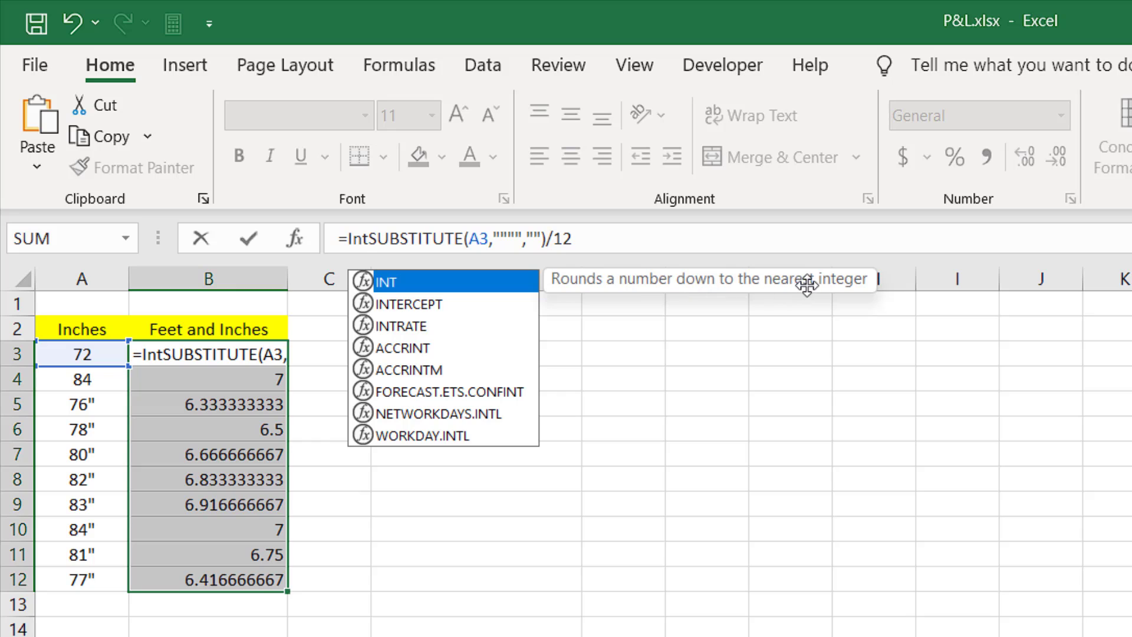
pyautogui.doubleClick(464, 282)
pyautogui.click(633, 233)
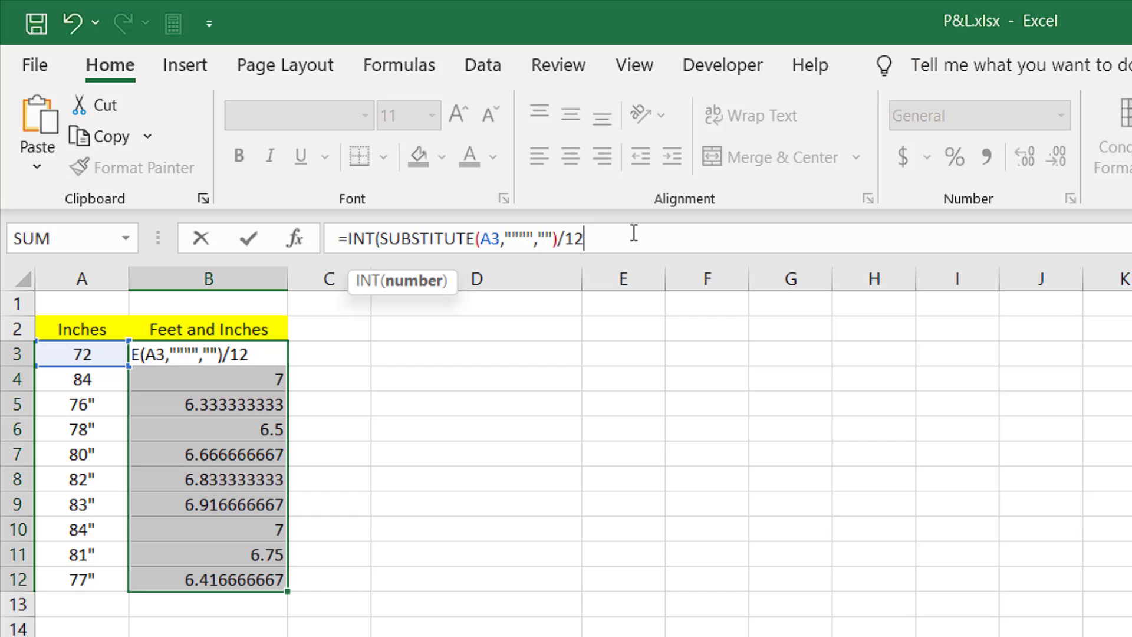
pyautogui.write(')')
pyautogui.press('Return')
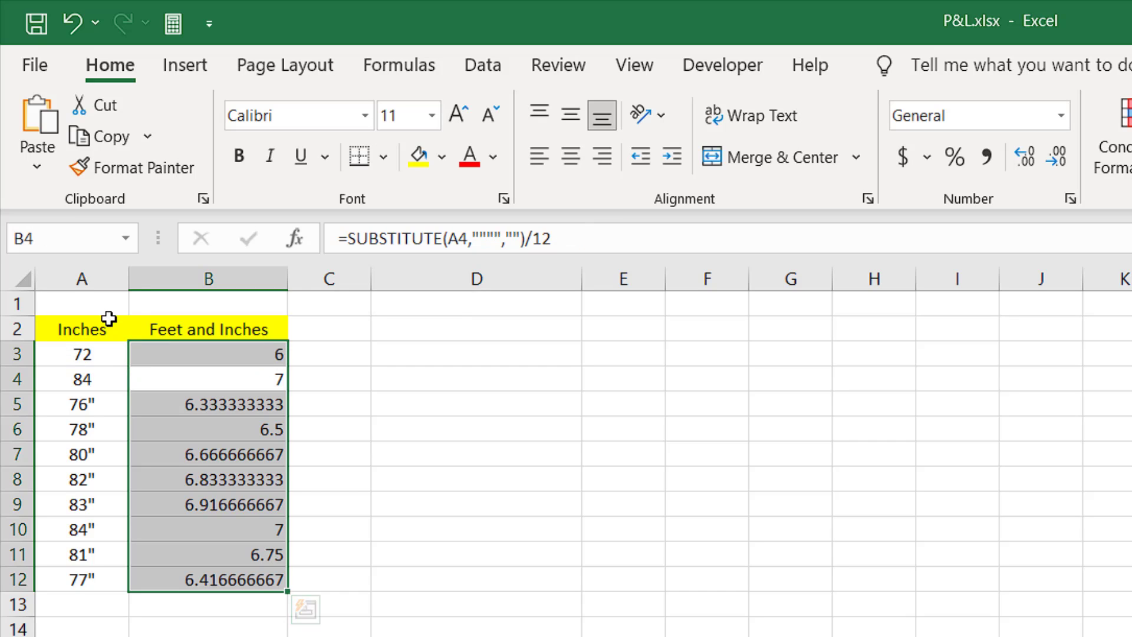
pyautogui.moveTo(218, 354); pyautogui.dragTo(218, 406)
pyautogui.doubleClick(288, 421)
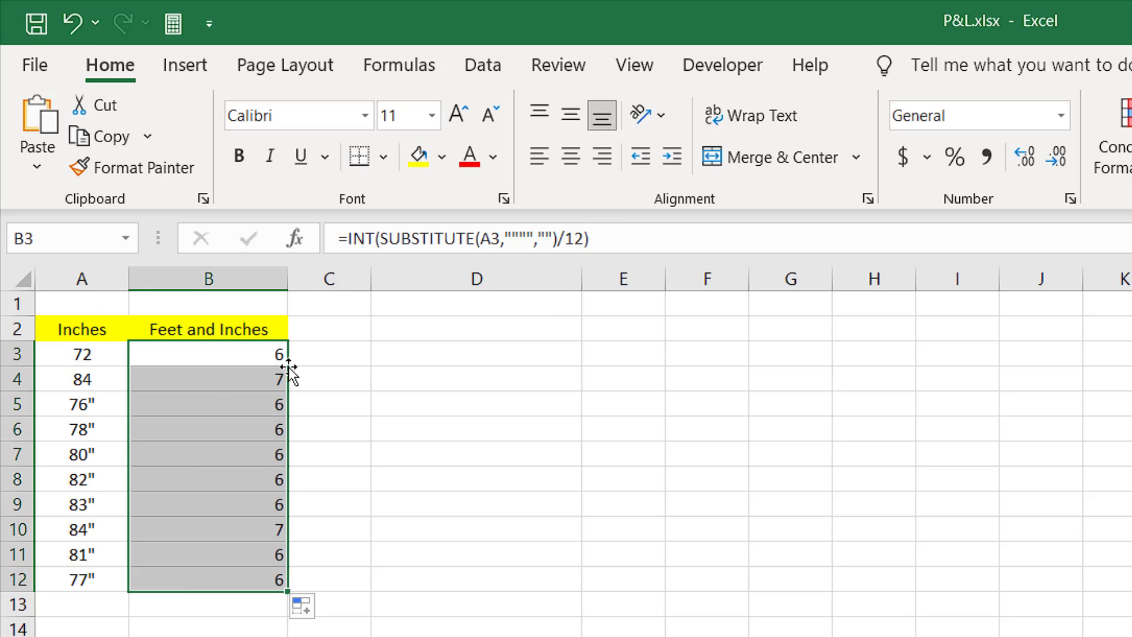
pyautogui.click(234, 353)
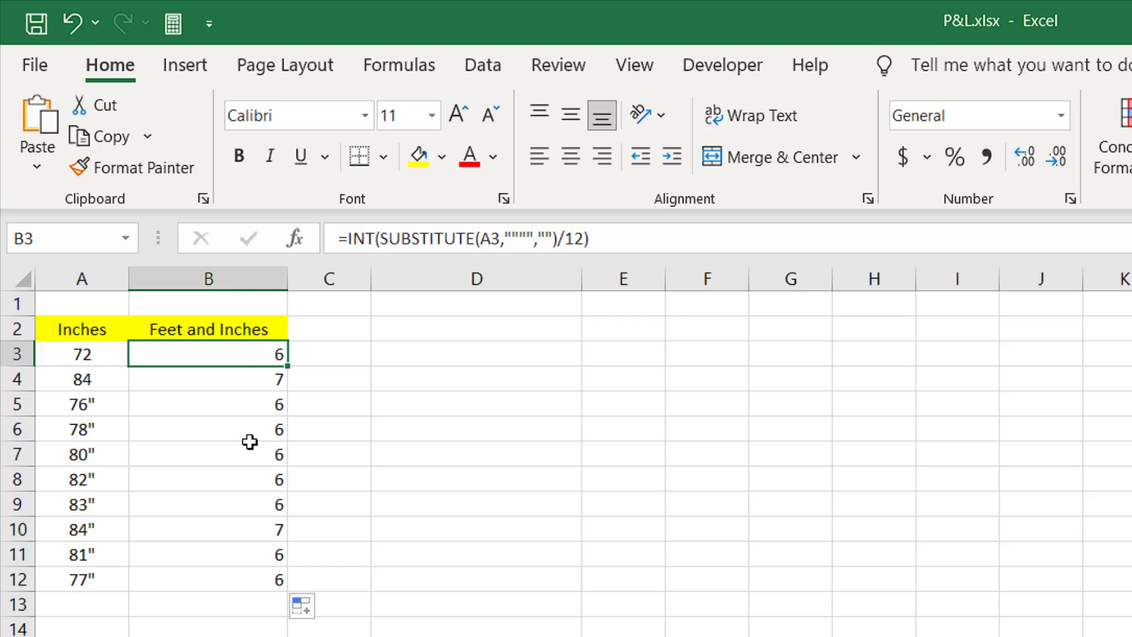
# Step: Copy B3's SUBSTITUTE part into D3 as =(SUBSTITUTE(A3,"""","")), returning 72
pyautogui.click(431, 355)
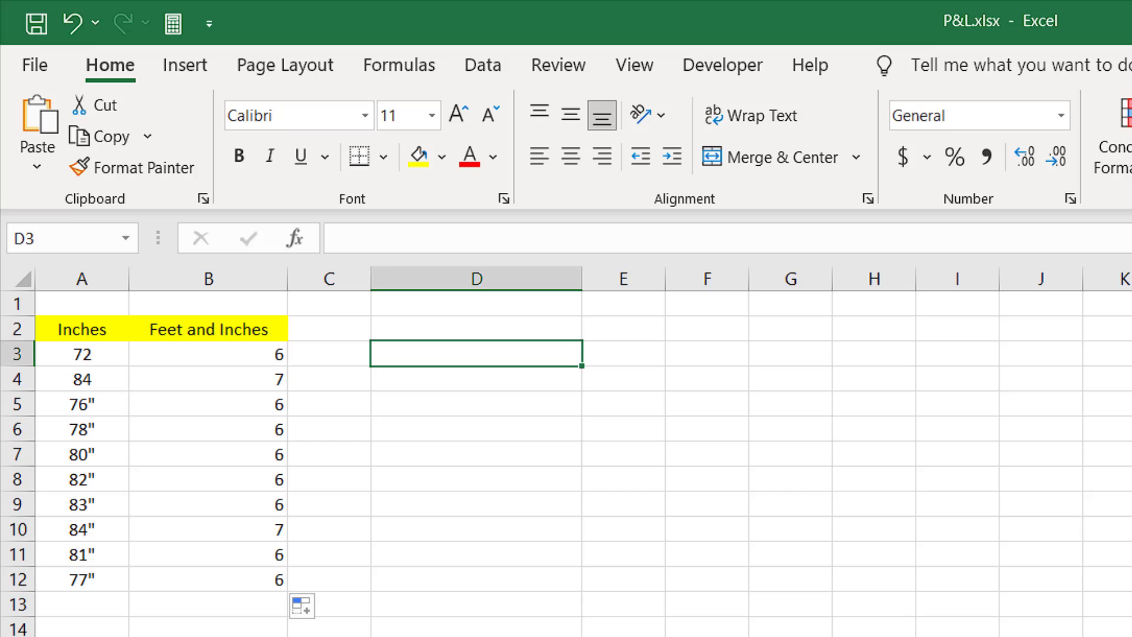
pyautogui.click(270, 354)
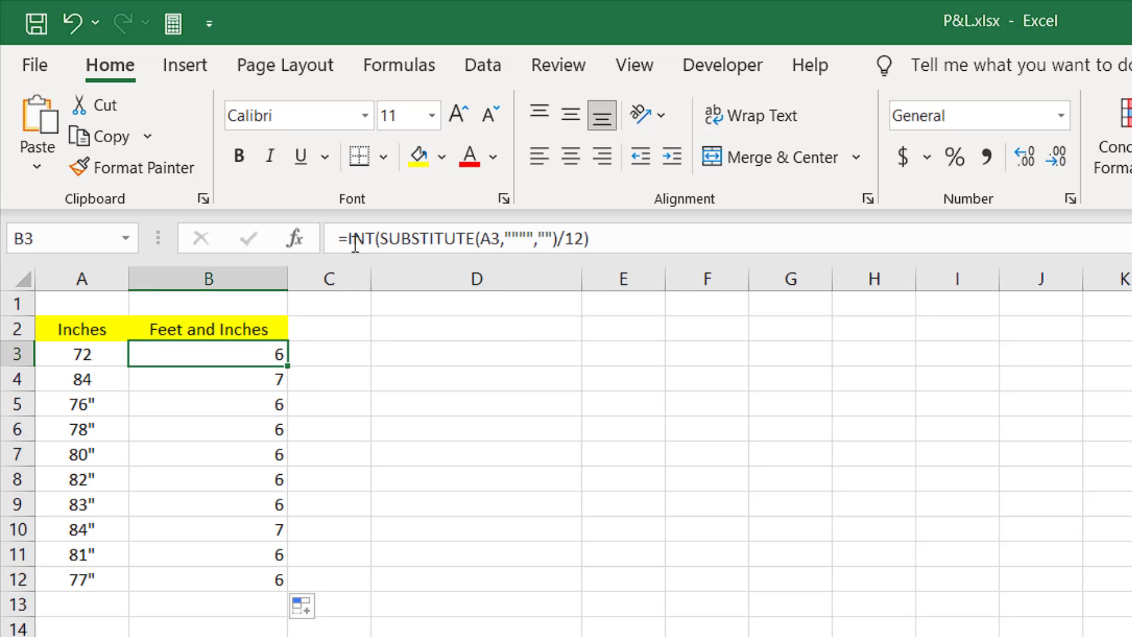
pyautogui.moveTo(378, 238); pyautogui.dragTo(561, 236)
pyautogui.hotkey('ctrl', 'c')
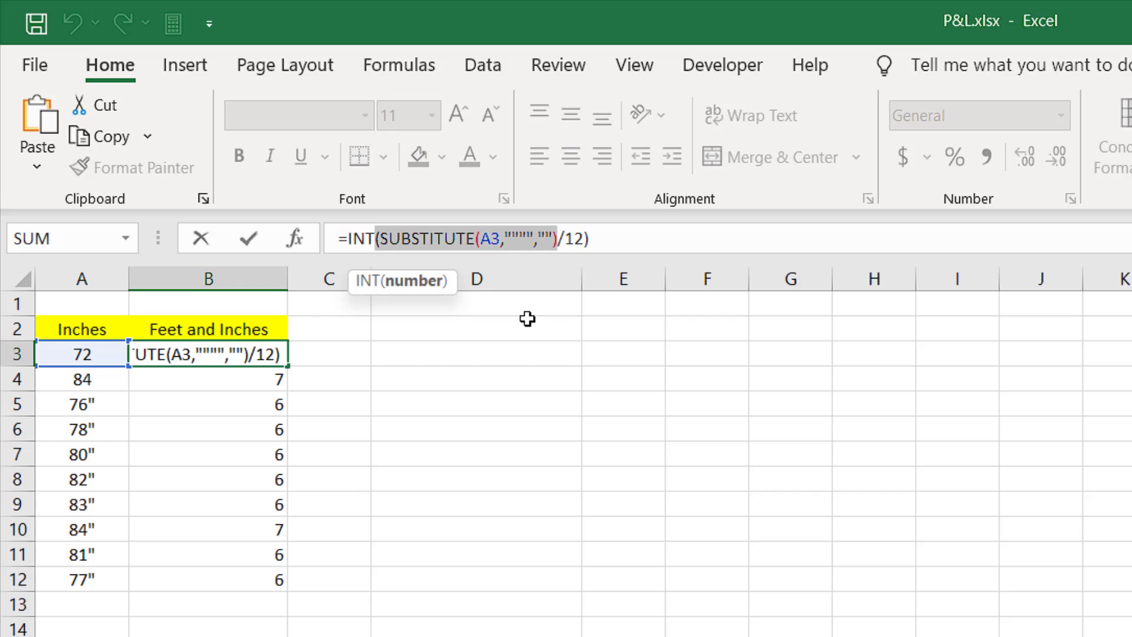
pyautogui.press('Escape')
pyautogui.doubleClick(446, 354)
pyautogui.hotkey('ctrl', 'v')
pyautogui.press('Home')
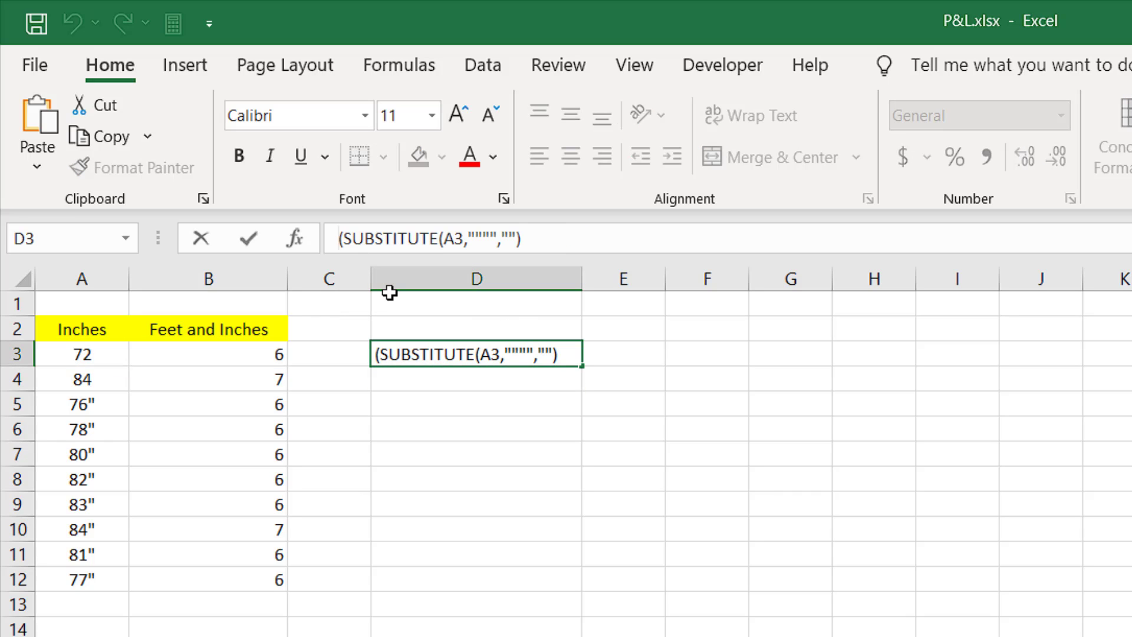
pyautogui.write('=')
pyautogui.press('Return')
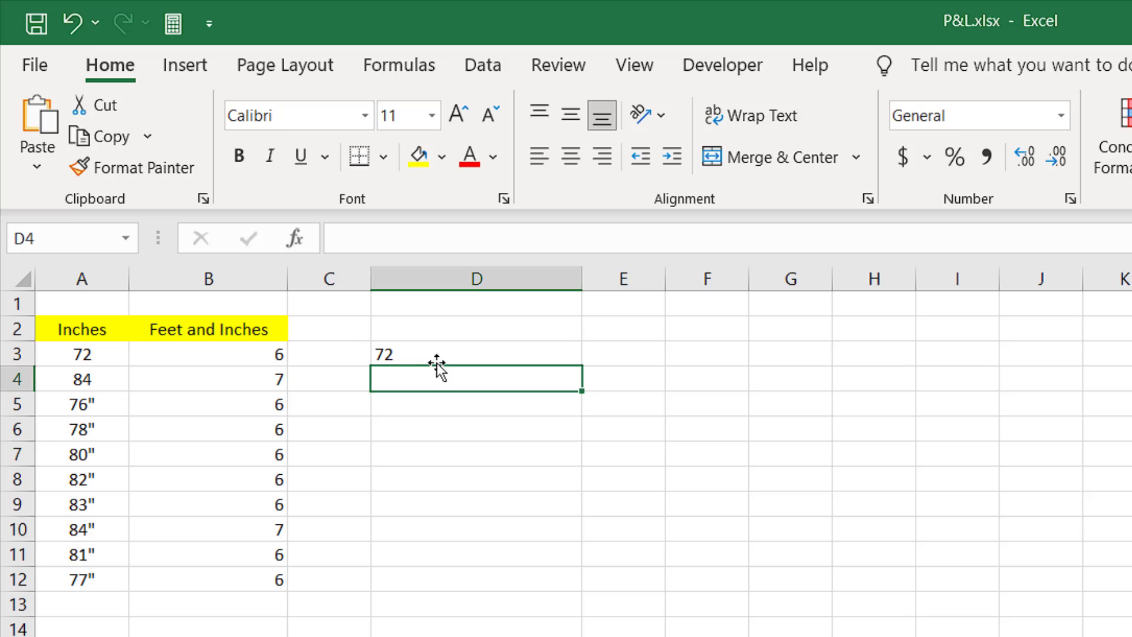
pyautogui.click(431, 344)
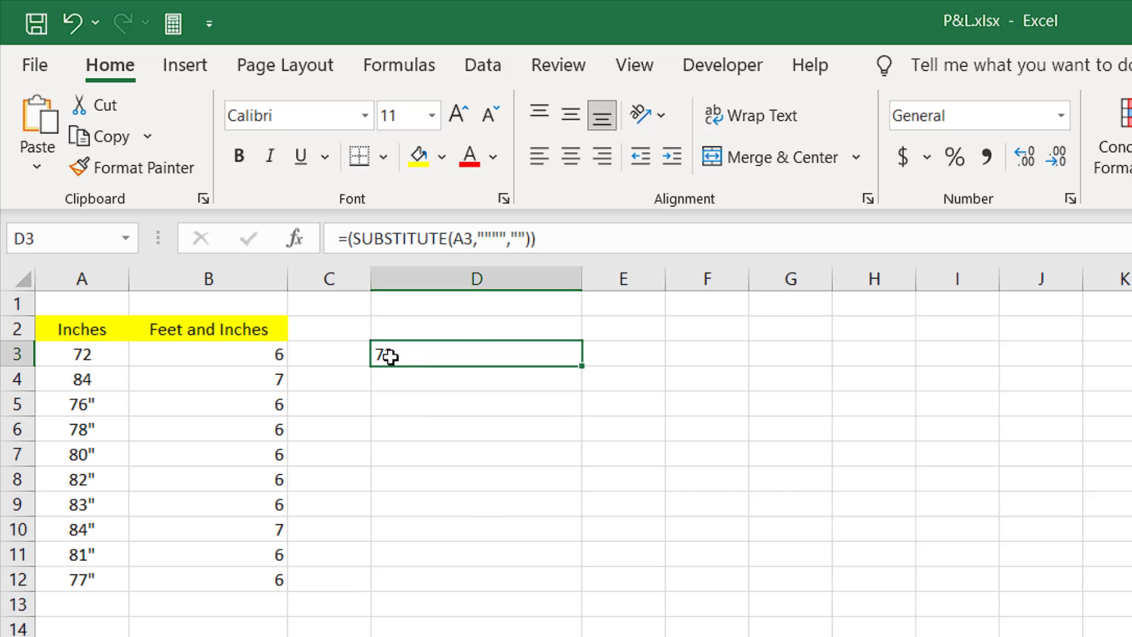
# Step: Change D3 to =MOD(SUBSTITUTE(A3,"""",""),12), returning 0
pyautogui.click(349, 238)
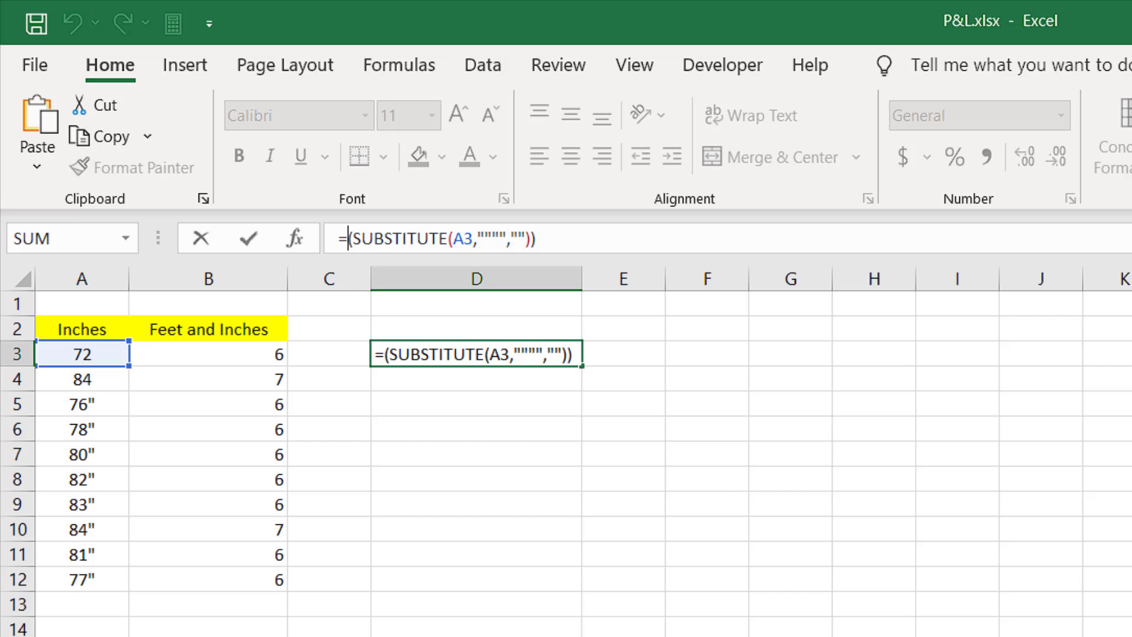
pyautogui.write('Mo')
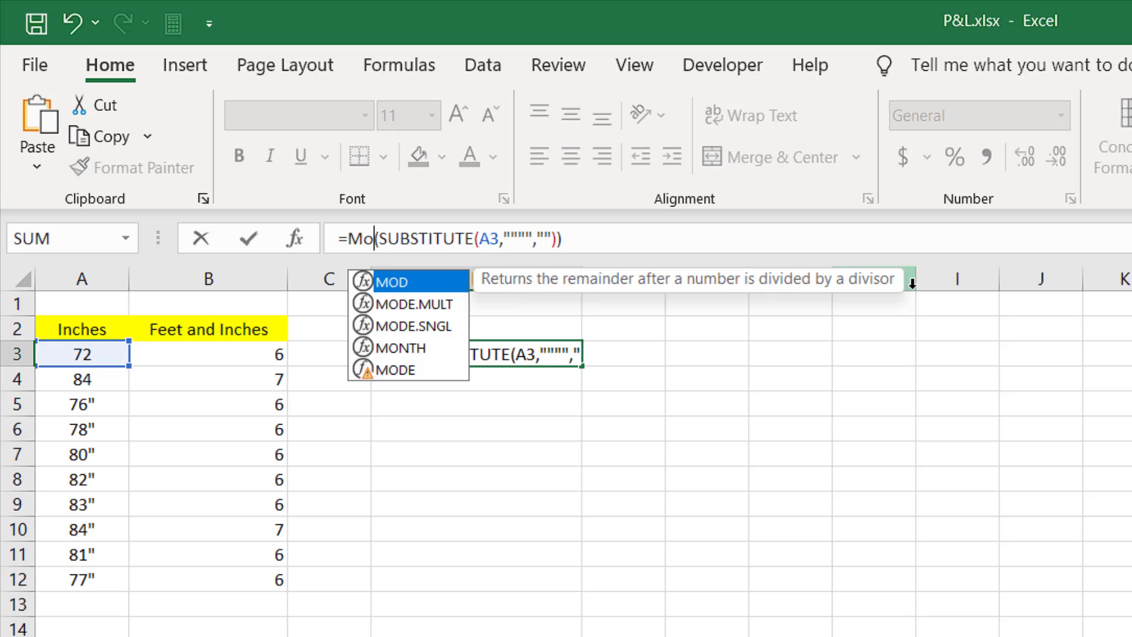
pyautogui.doubleClick(407, 283)
pyautogui.click(654, 238)
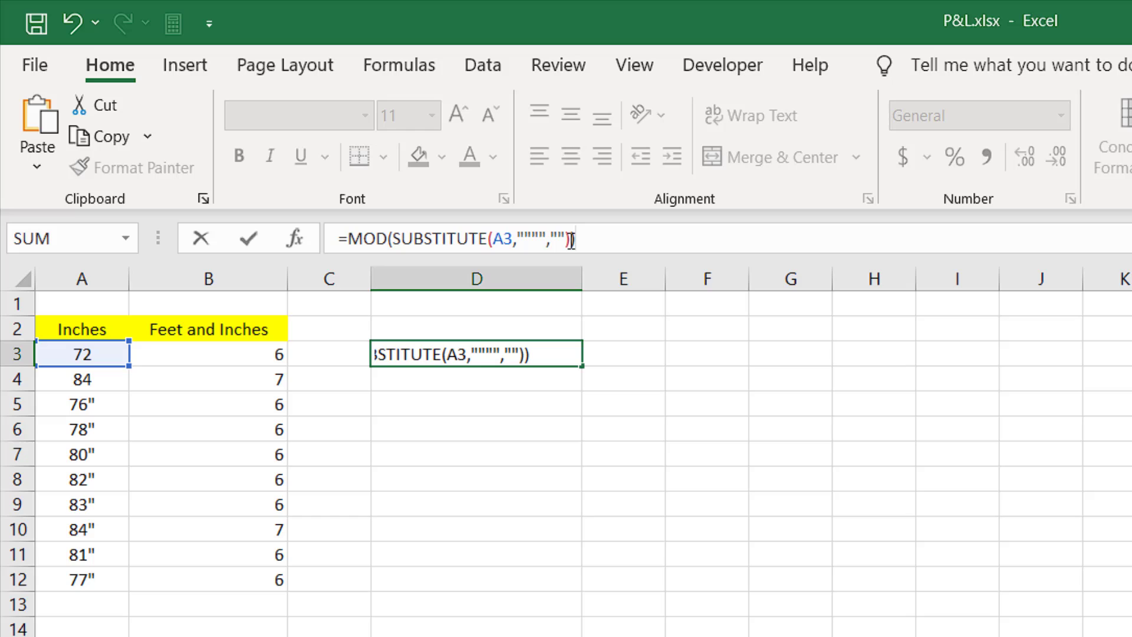
pyautogui.press('Left')
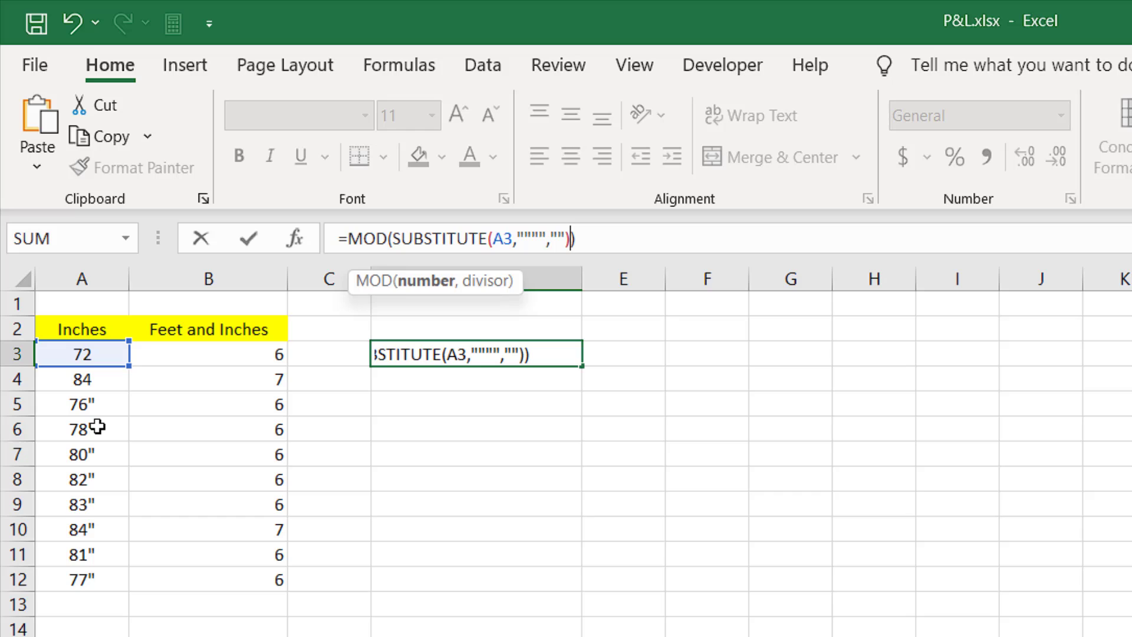
pyautogui.write(',')
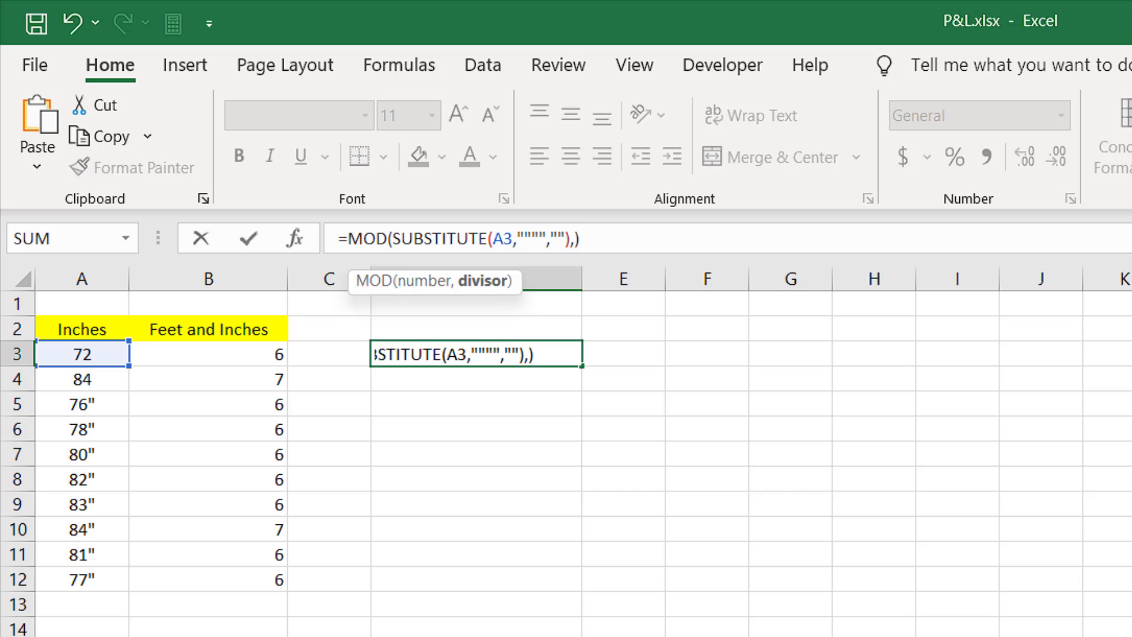
pyautogui.write('12')
pyautogui.press('Return')
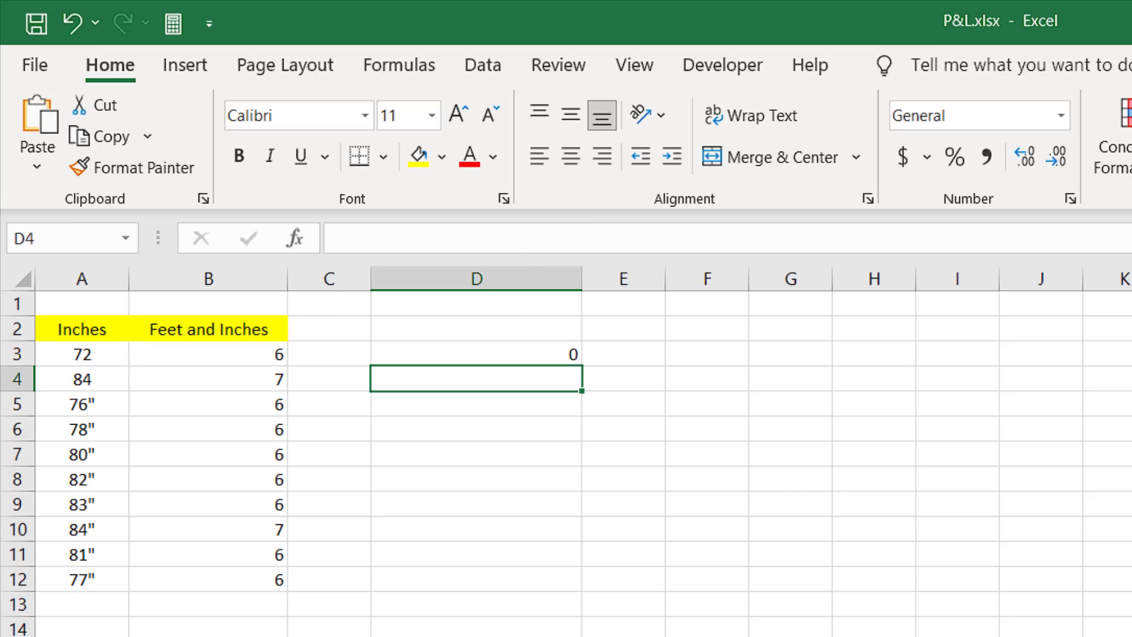
# Step: Compare D3's MOD formula with B3's and fill it down to D12
pyautogui.click(506, 346)
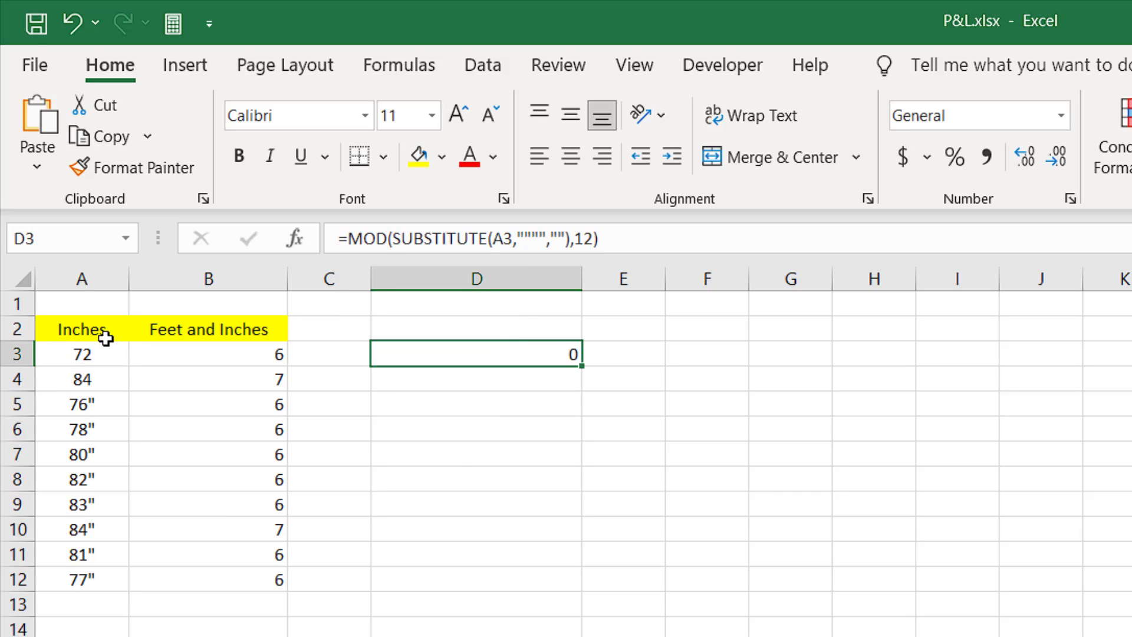
pyautogui.click(173, 352)
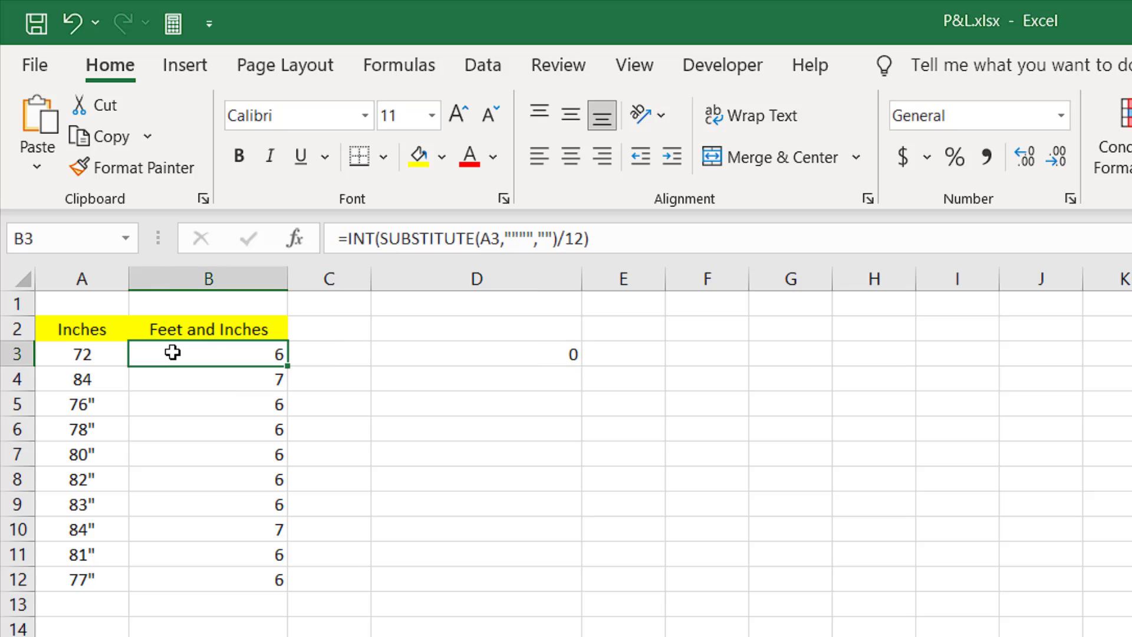
pyautogui.click(468, 349)
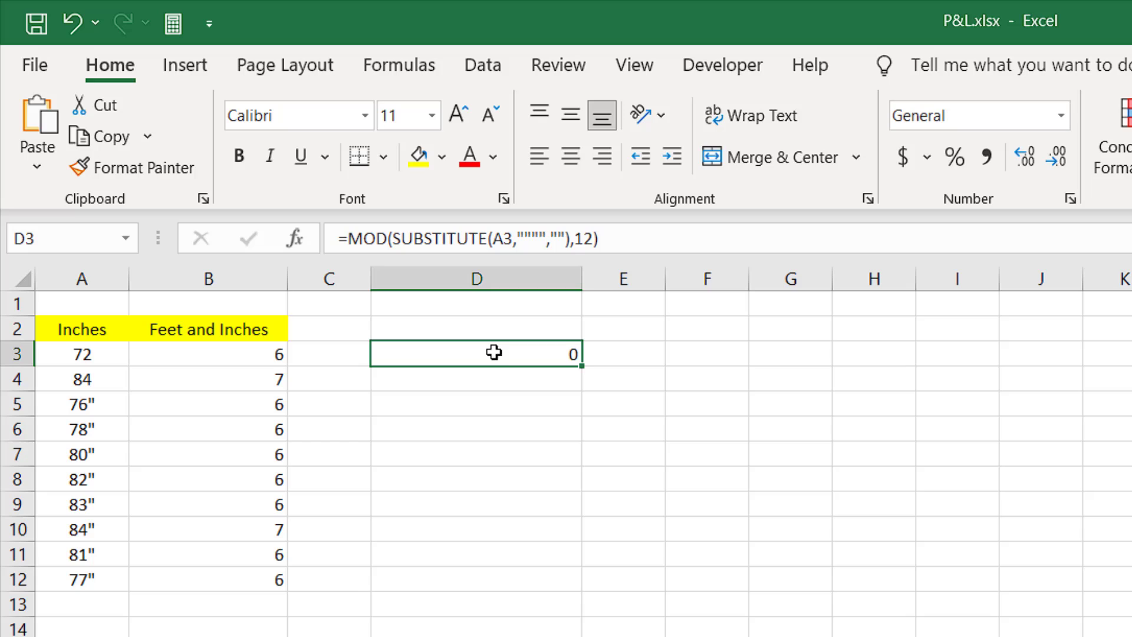
pyautogui.moveTo(586, 367); pyautogui.dragTo(590, 599)
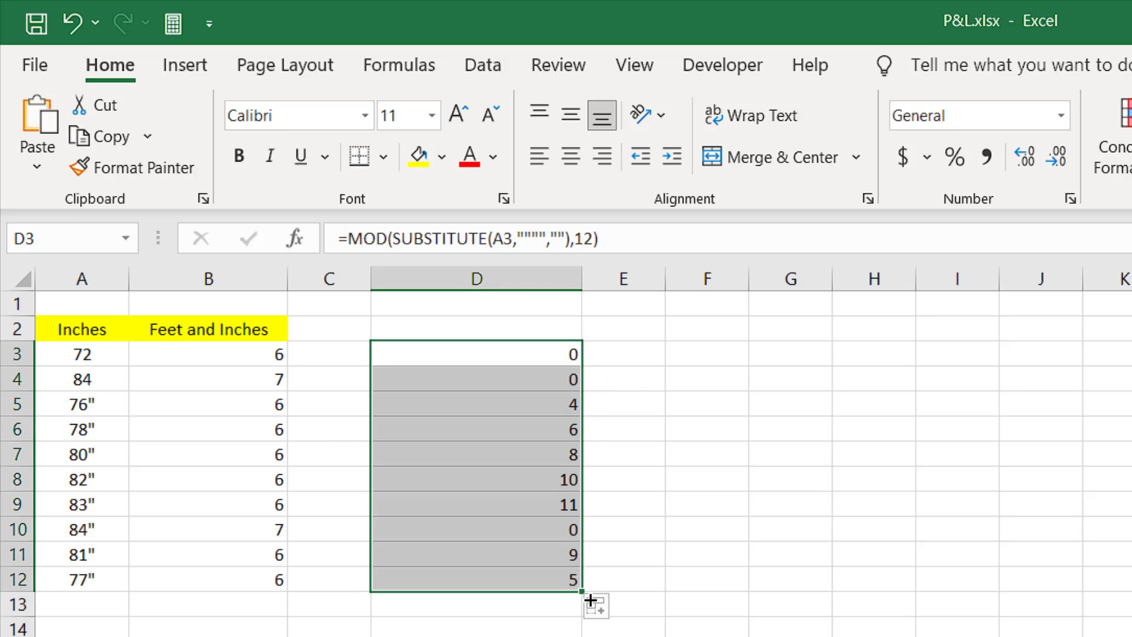
# Step: Check feet and leftover inches for rows 4 and 5, e.g. 4 inches for 76"
pyautogui.click(513, 381)
pyautogui.click(47, 388)
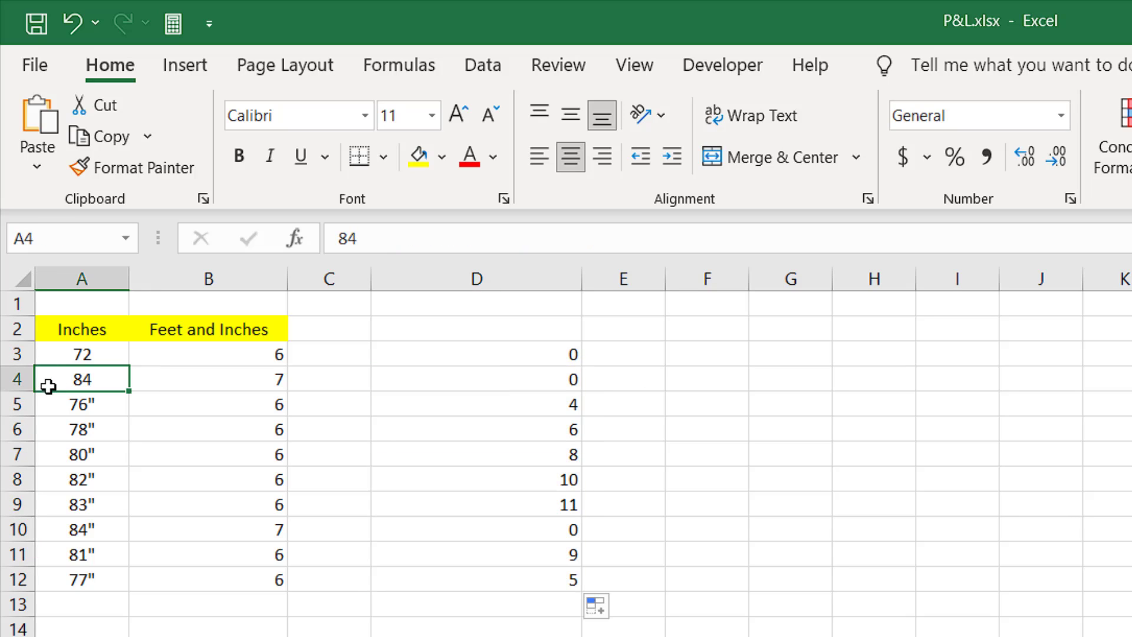
pyautogui.click(235, 372)
pyautogui.click(416, 371)
pyautogui.click(250, 408)
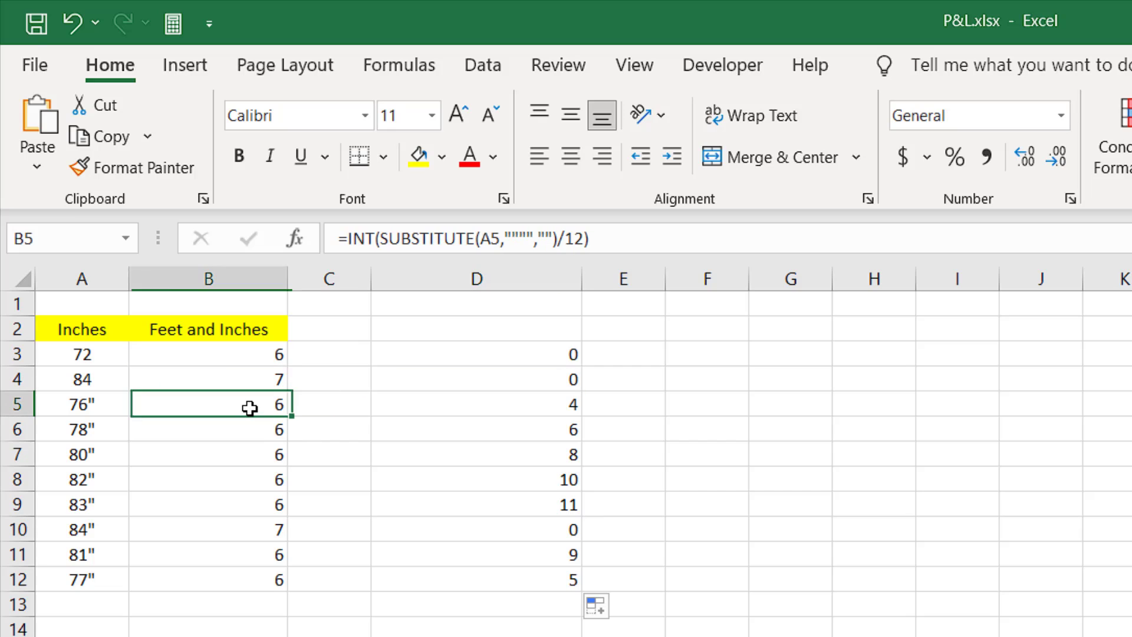
pyautogui.click(381, 407)
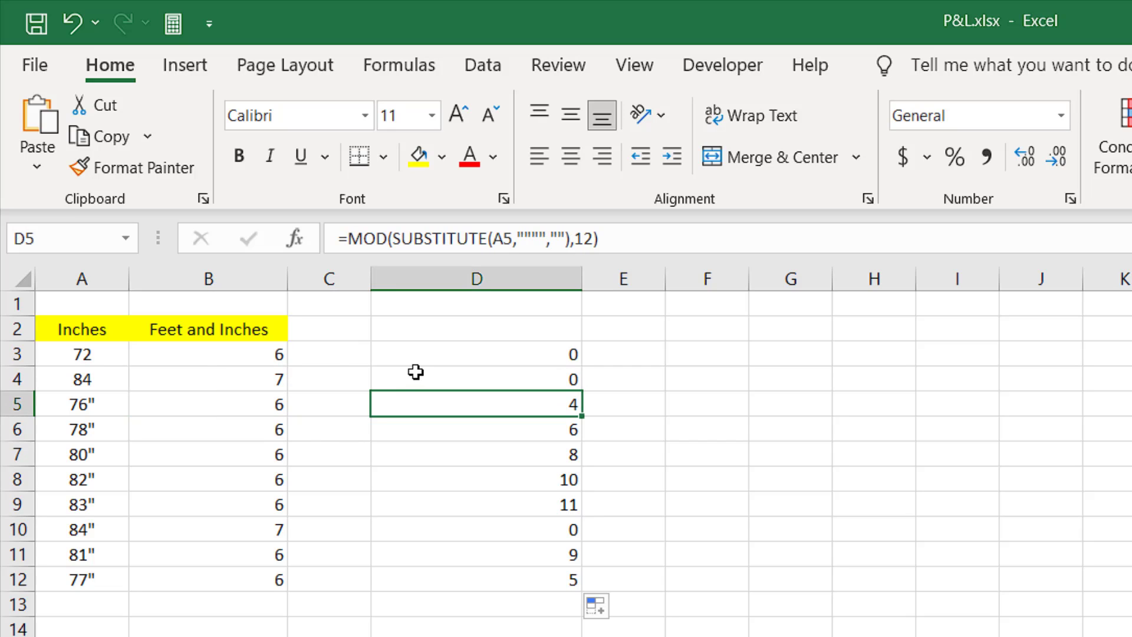
# Step: Review the B and D results and copy the MOD formula text from D3
pyautogui.moveTo(228, 354); pyautogui.dragTo(225, 579)
pyautogui.click(497, 360)
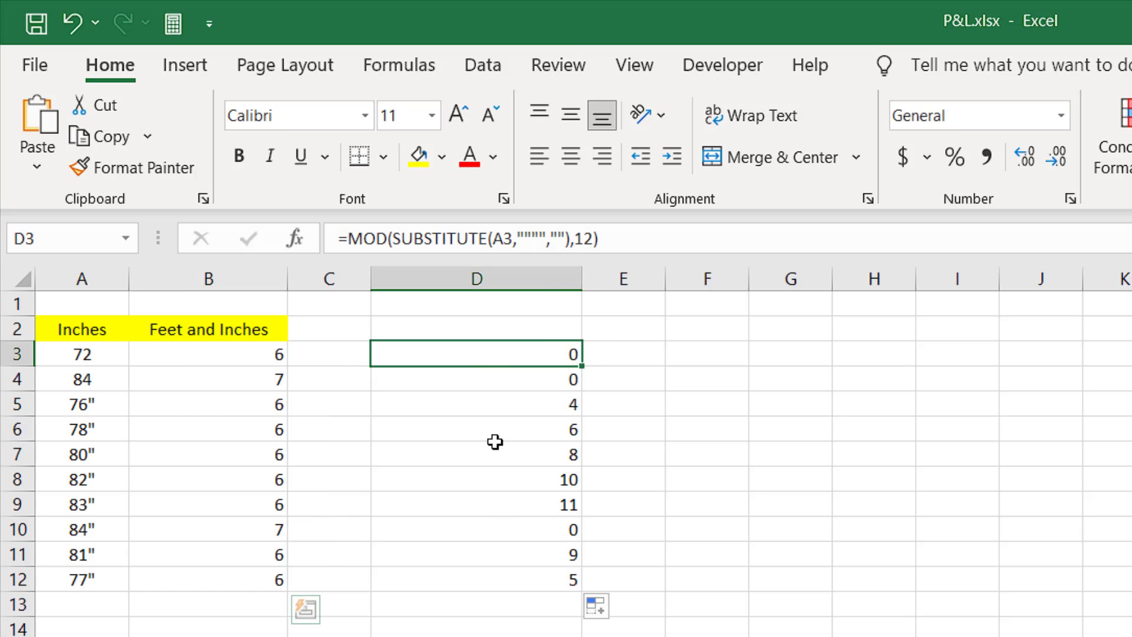
pyautogui.keyDown('shift'); pyautogui.click(505, 576); pyautogui.keyUp('shift')
pyautogui.click(531, 353)
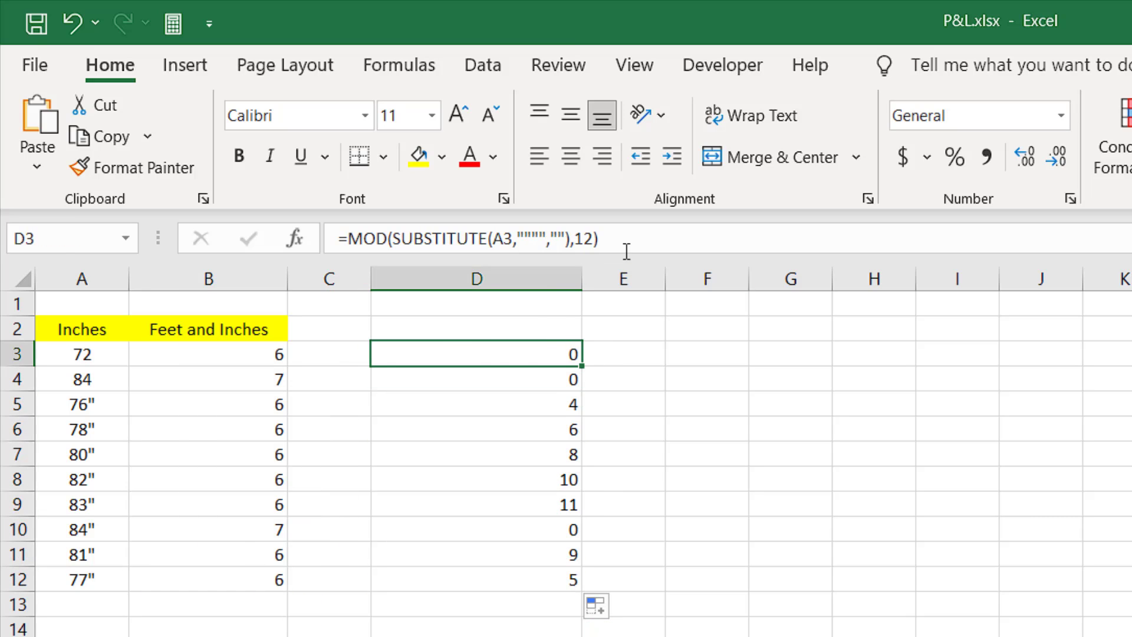
pyautogui.moveTo(627, 251); pyautogui.dragTo(326, 236)
pyautogui.hotkey('ctrl', 'c')
pyautogui.press('Return')
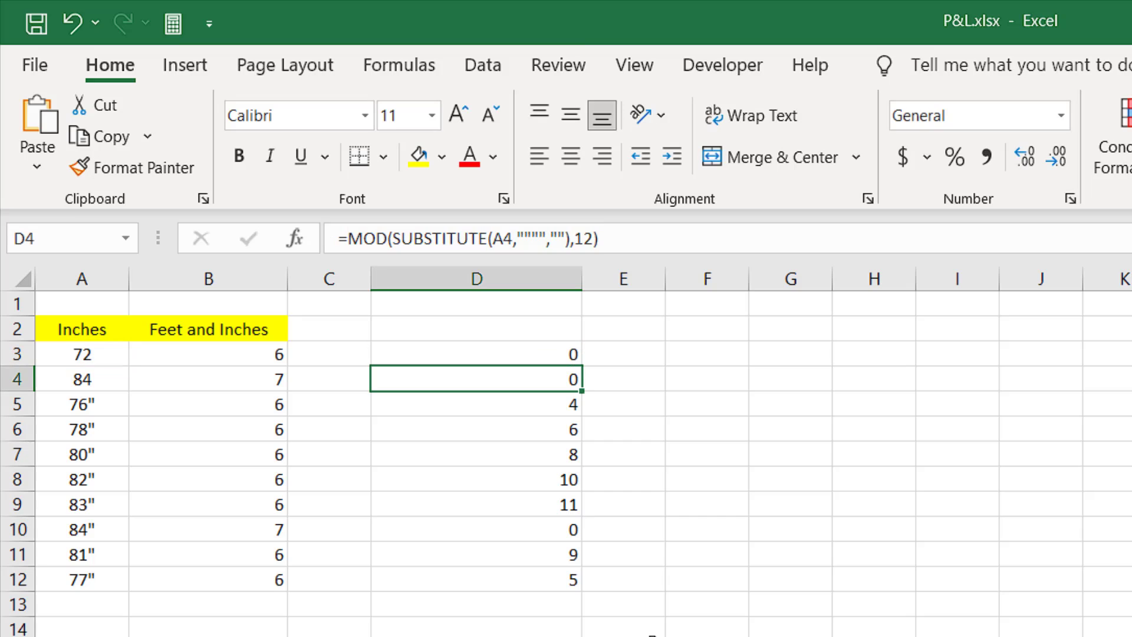
# Step: Append the pasted MOD part and a closing &"""" to B3's formula, giving 6' 0"
pyautogui.click(247, 355)
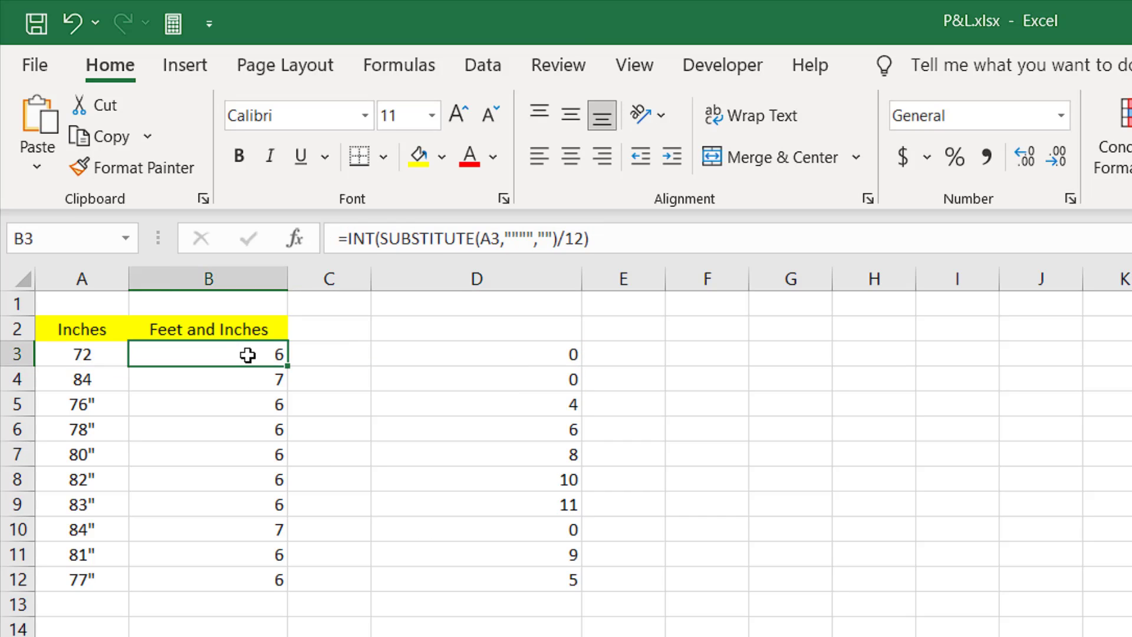
pyautogui.click(645, 230)
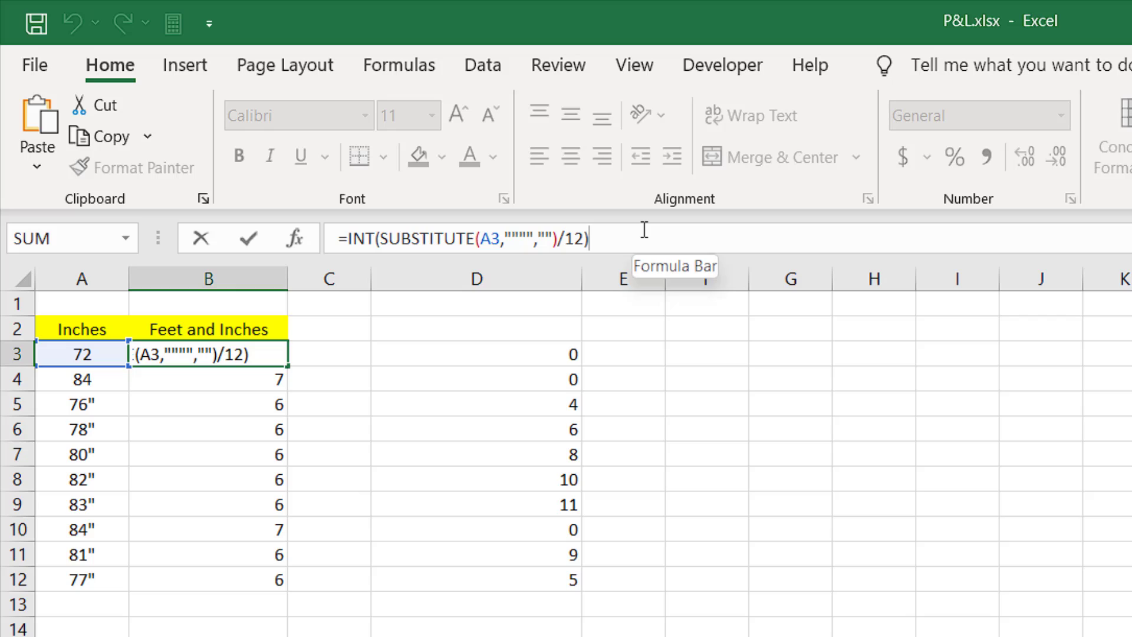
pyautogui.write('&')
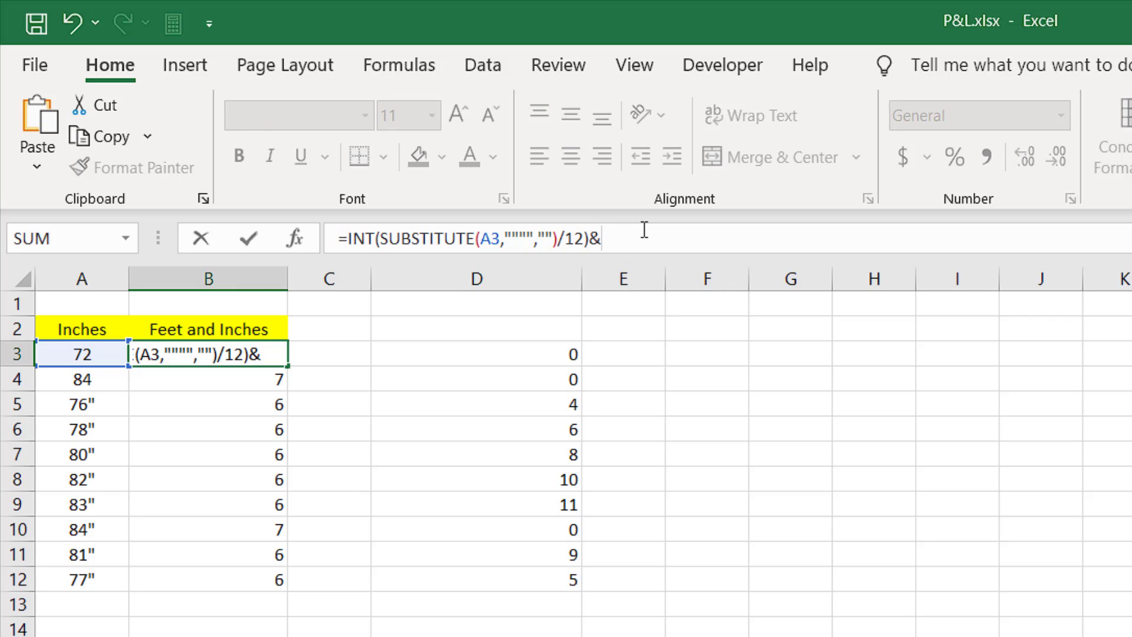
pyautogui.write('"')
pyautogui.write('&')
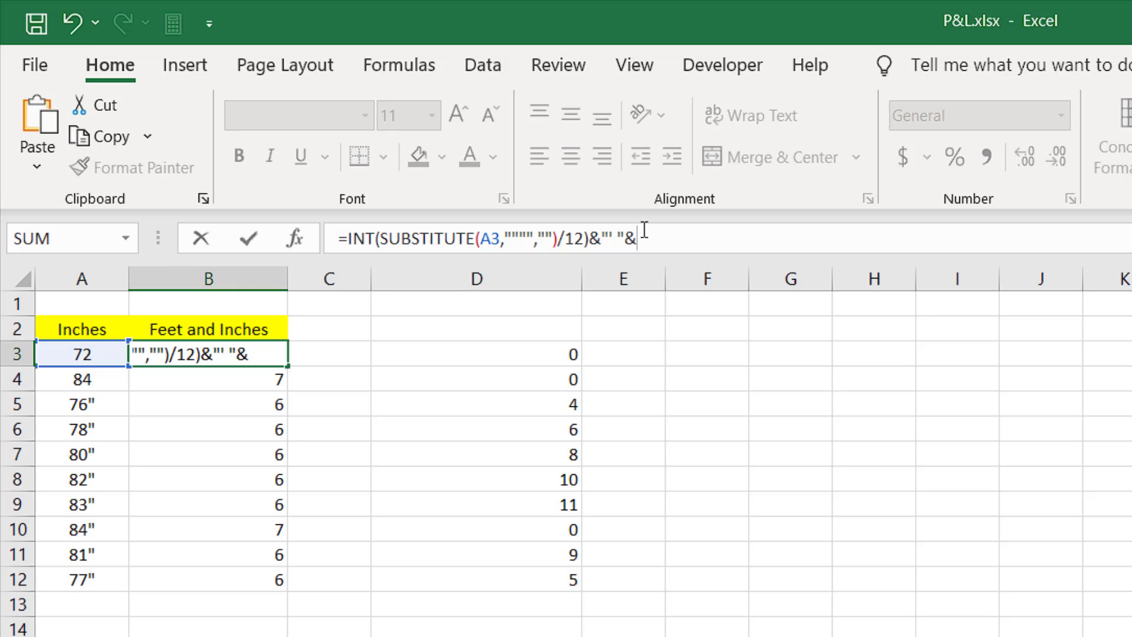
pyautogui.hotkey('ctrl', 'v')
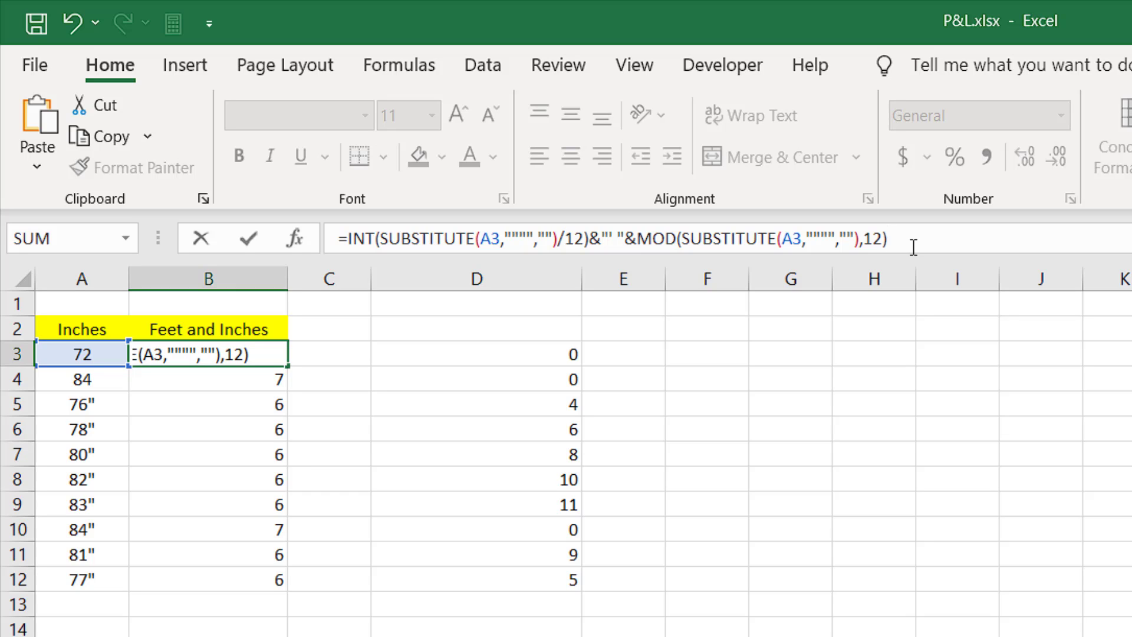
pyautogui.write('&""""')
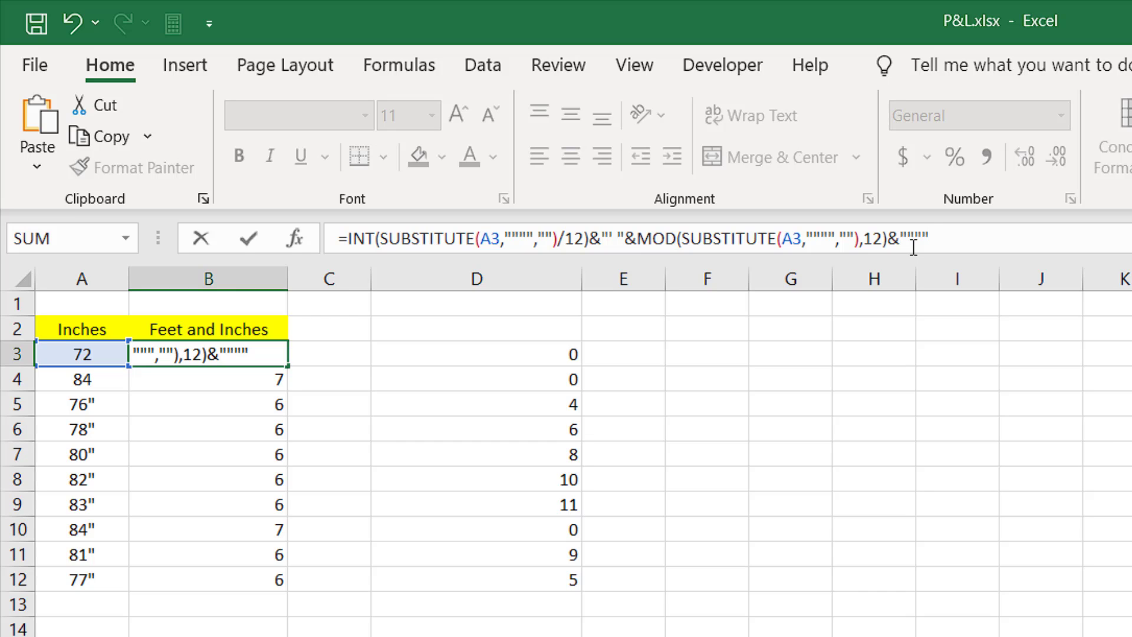
pyautogui.press('Return')
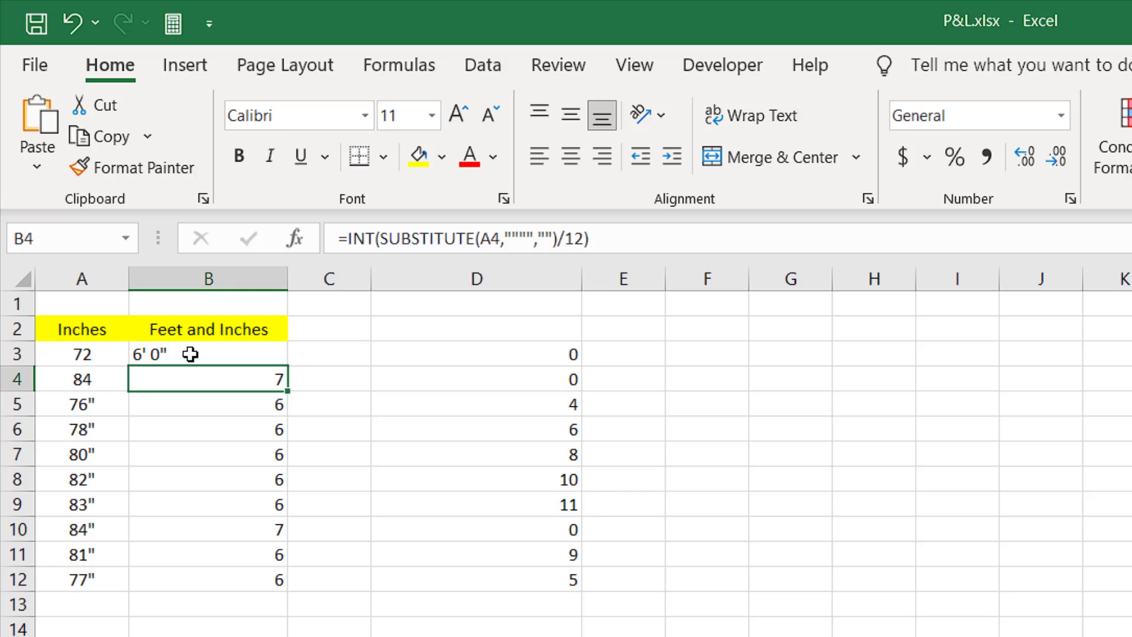
# Step: Fill B3's feet-and-inches formula down to B12
pyautogui.click(264, 355)
pyautogui.doubleClick(285, 367)
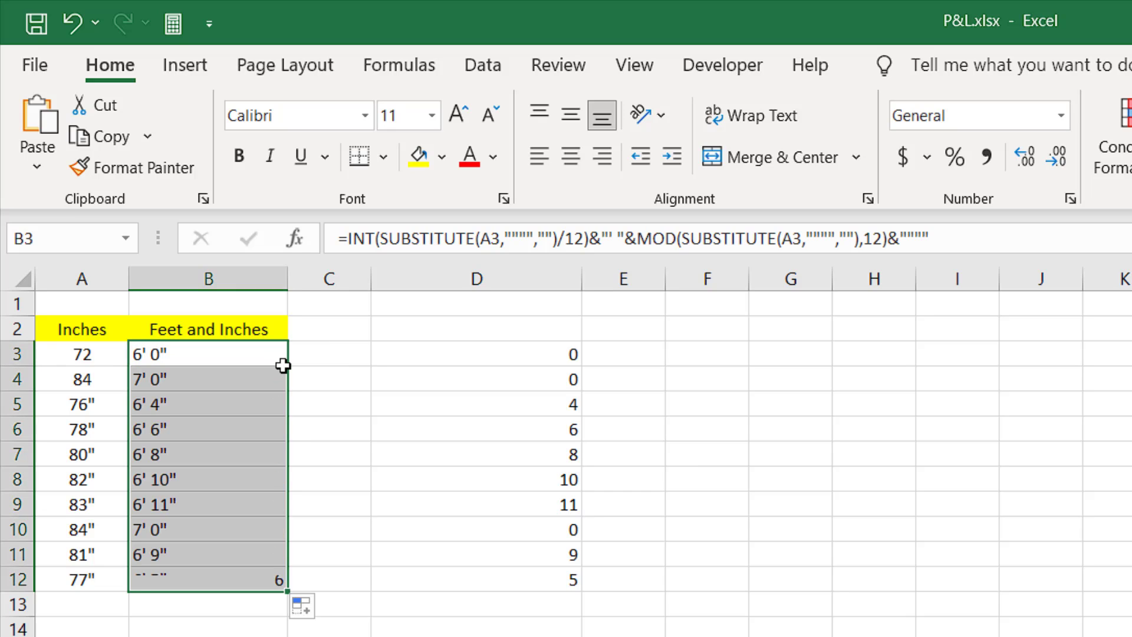
pyautogui.click(86, 358)
# Step: Compare the heights in A3:A5 with their converted results in B3:B5
pyautogui.click(206, 352)
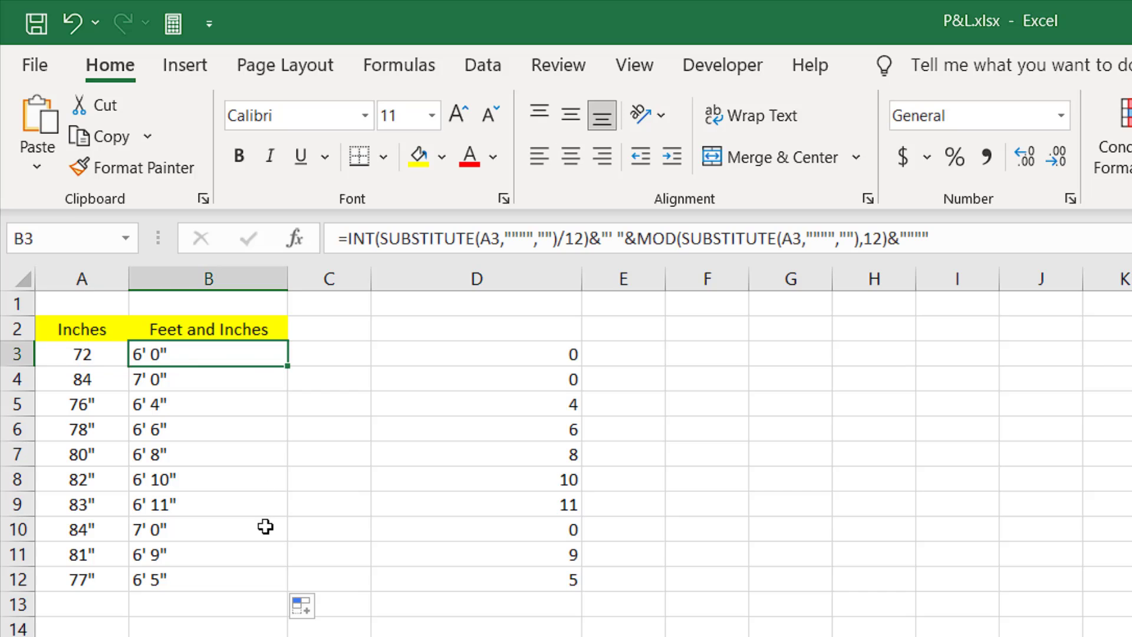
pyautogui.click(52, 358)
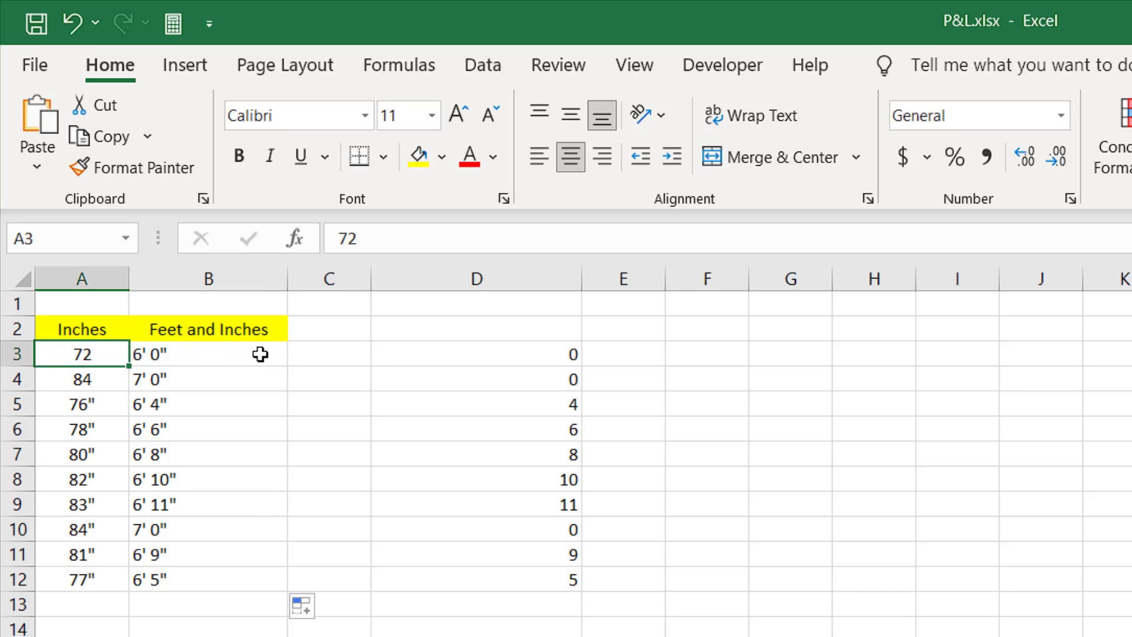
pyautogui.click(239, 354)
pyautogui.click(60, 385)
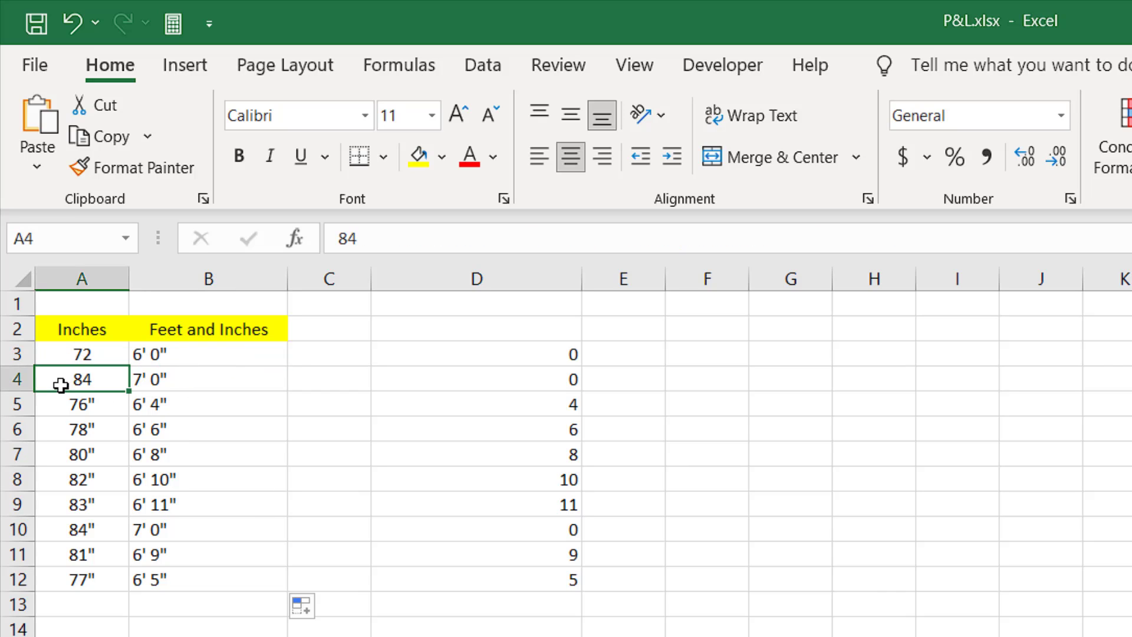
pyautogui.click(213, 385)
pyautogui.click(57, 412)
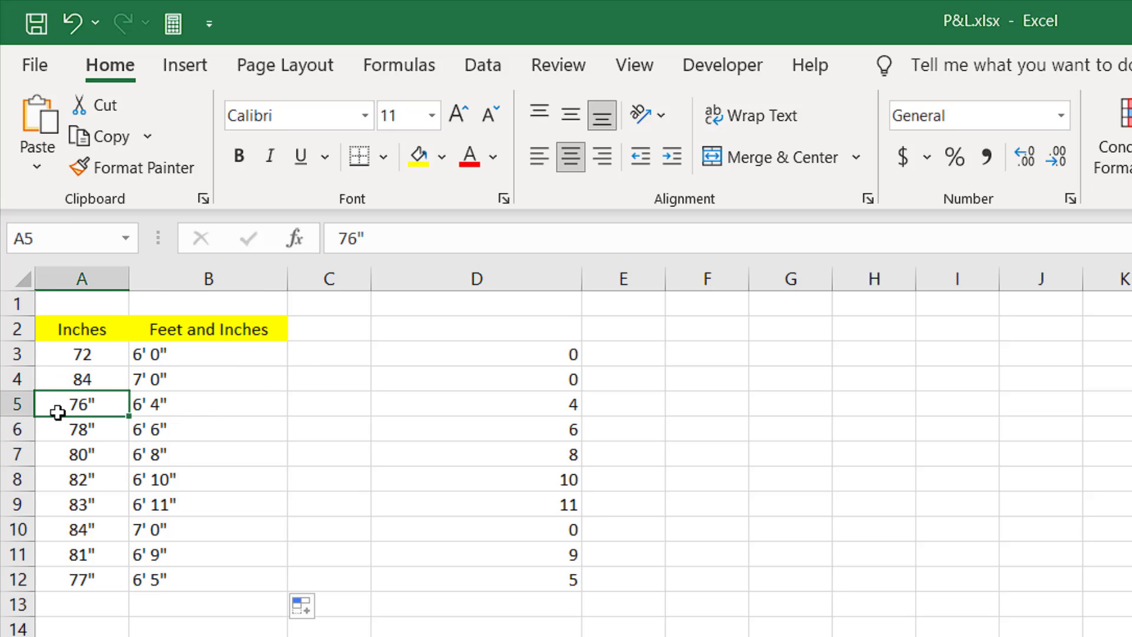
pyautogui.click(136, 406)
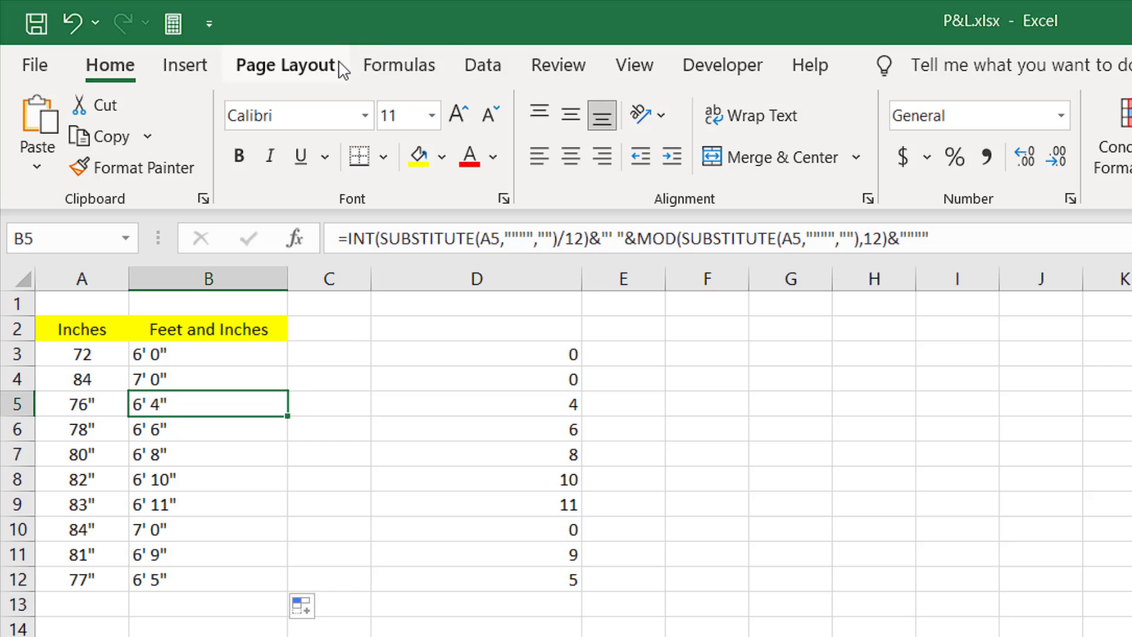
# Step: Open Evaluate Formula for B5 and move the dialog aside
pyautogui.click(398, 66)
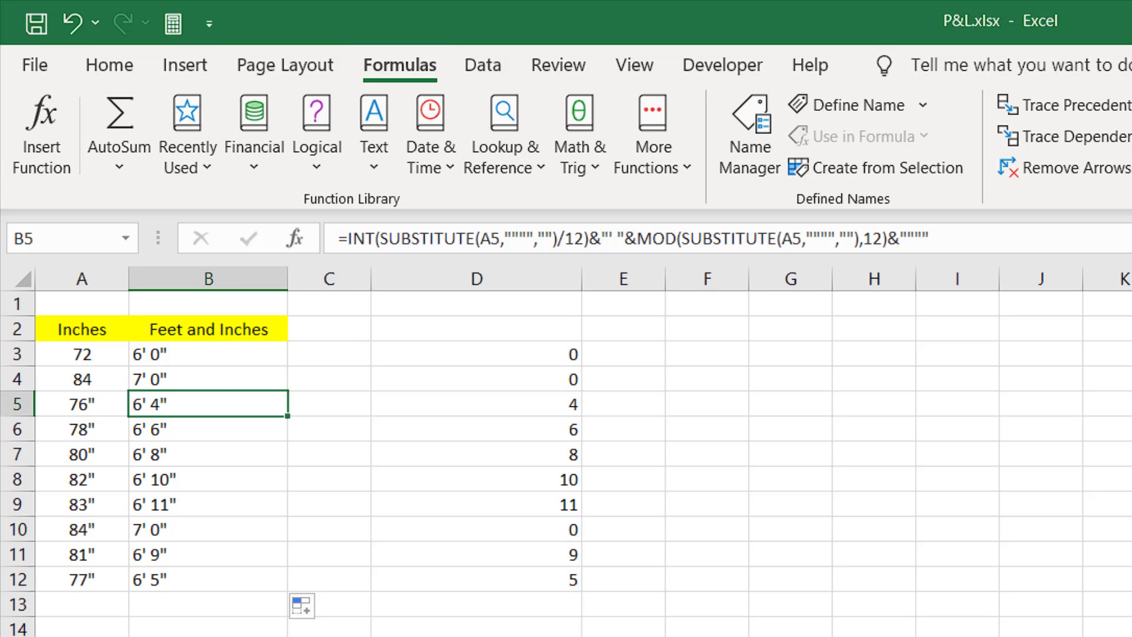
pyautogui.hotkey('alt', 'm')
pyautogui.press('v')
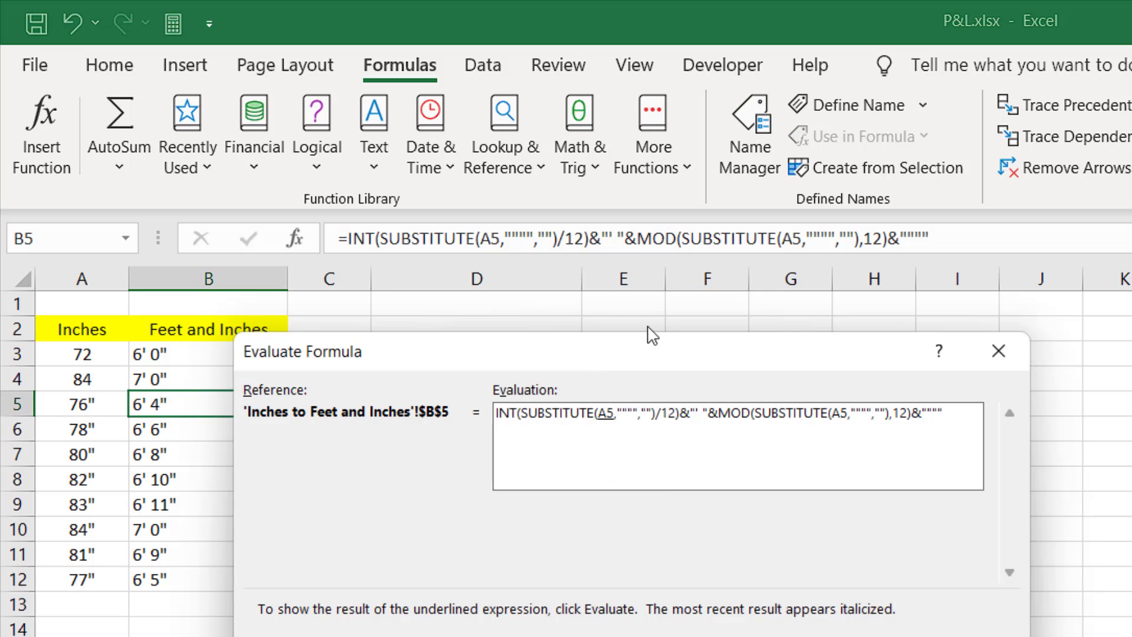
pyautogui.moveTo(596, 363); pyautogui.dragTo(415, 480)
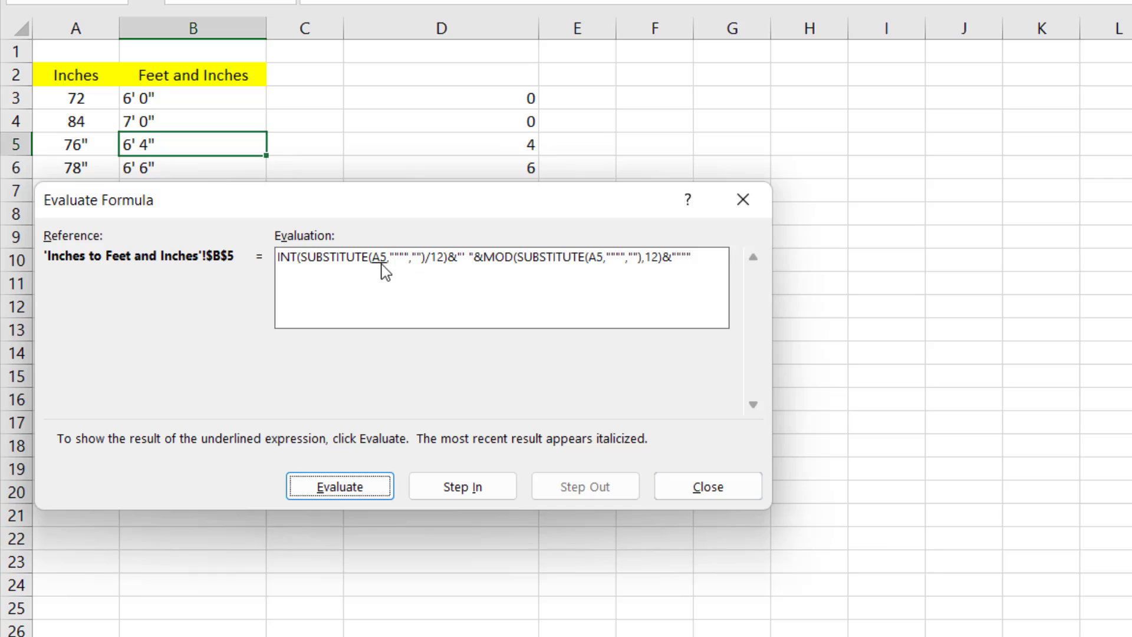
# Step: Evaluate A5, the SUBSTITUTE, /12 and INT, reducing the feet part to 6
pyautogui.click(346, 491)
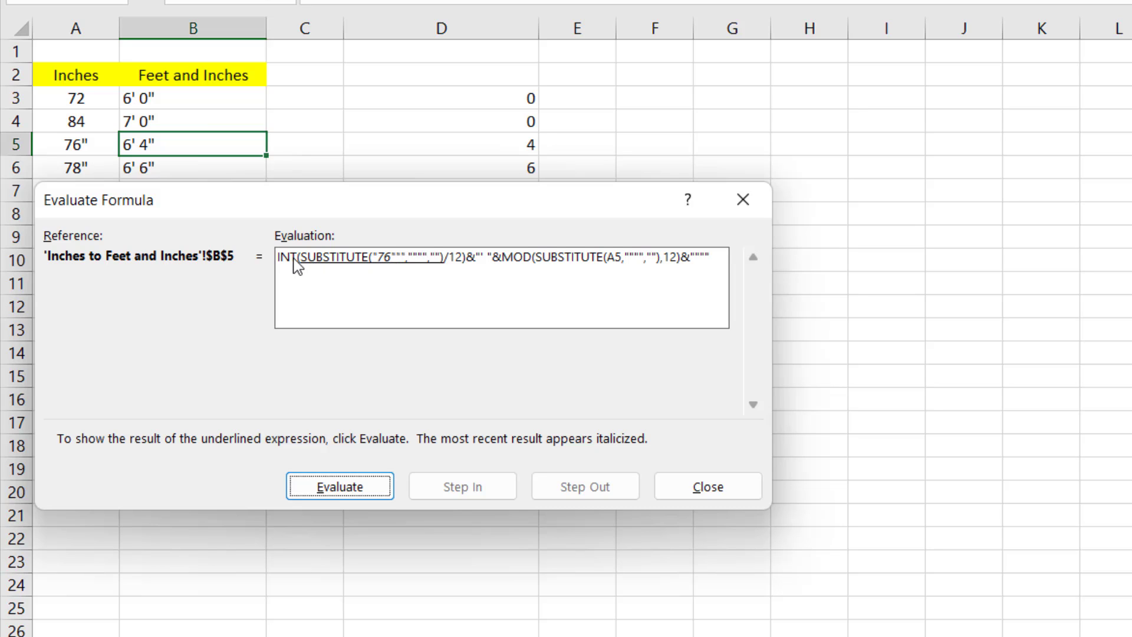
pyautogui.click(359, 489)
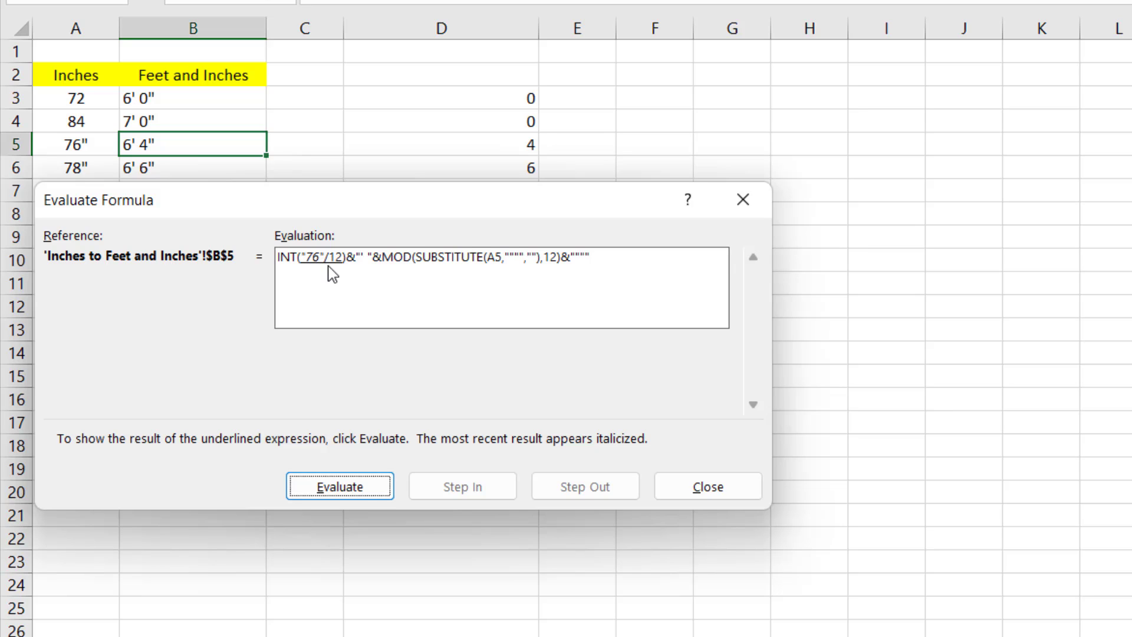
pyautogui.click(361, 488)
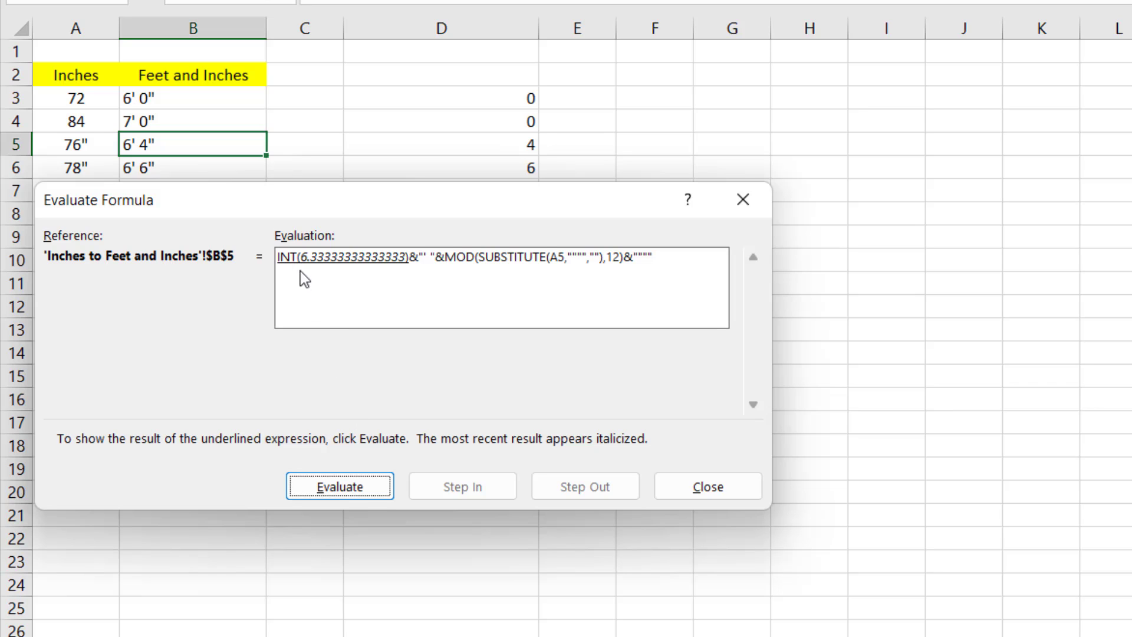
pyautogui.click(359, 496)
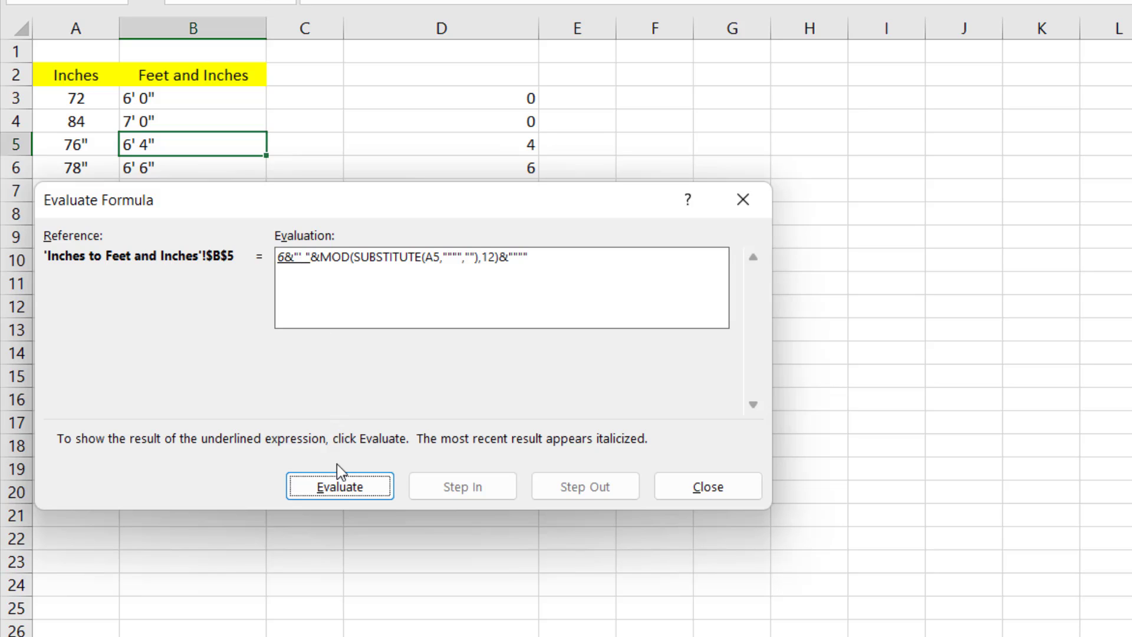
pyautogui.click(339, 485)
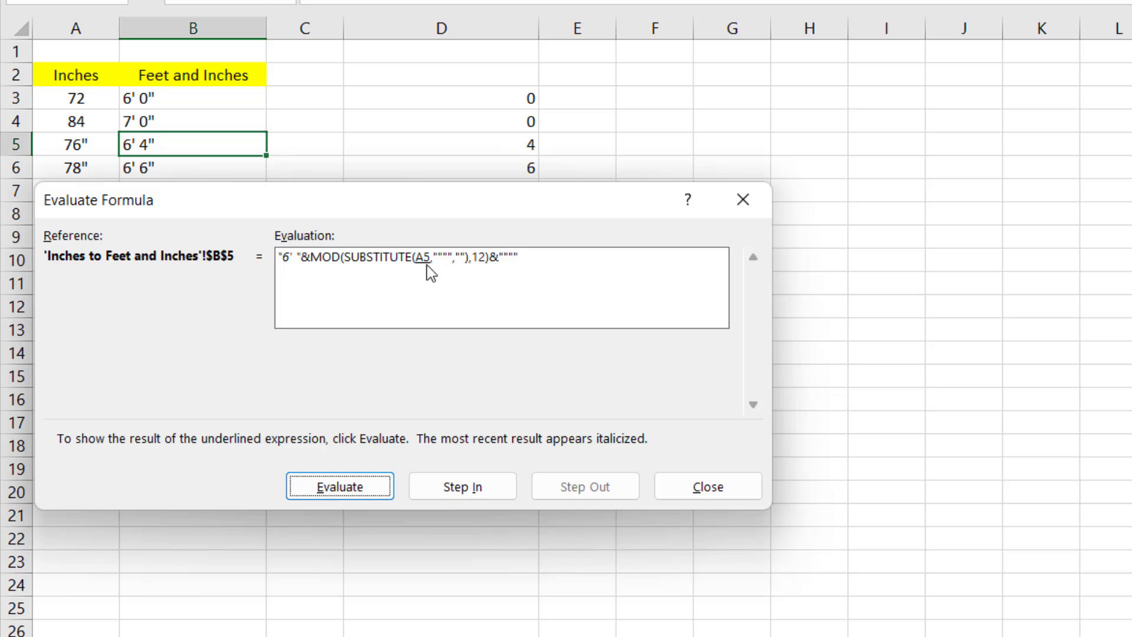
# Step: Evaluate the second A5 reference and MOD to 4, producing the final 6' 4"
pyautogui.click(386, 484)
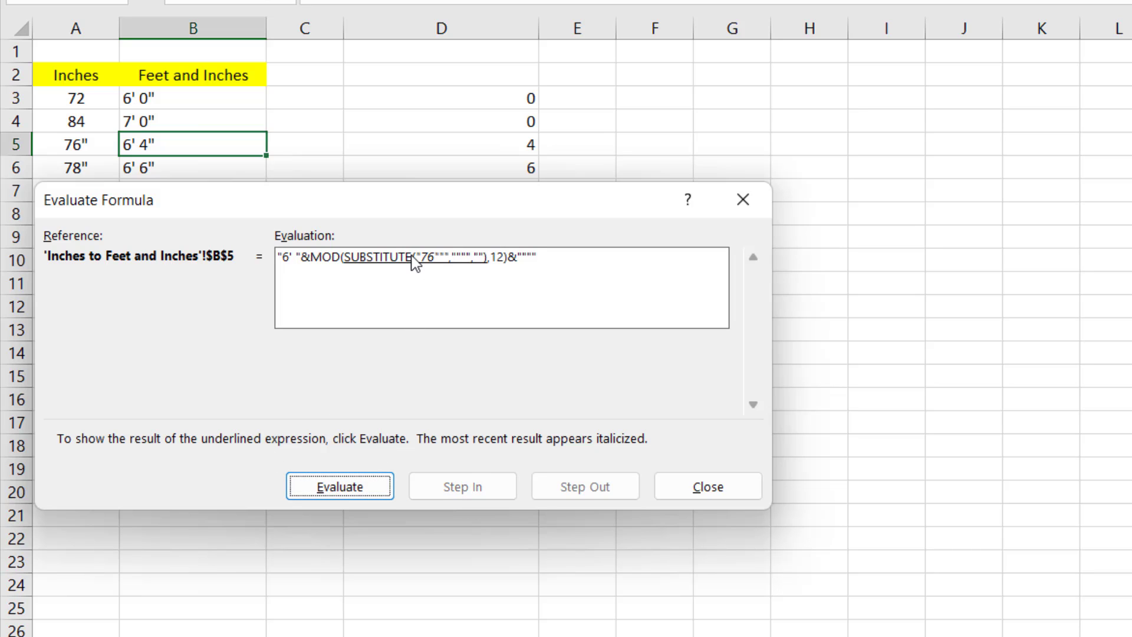
pyautogui.click(338, 484)
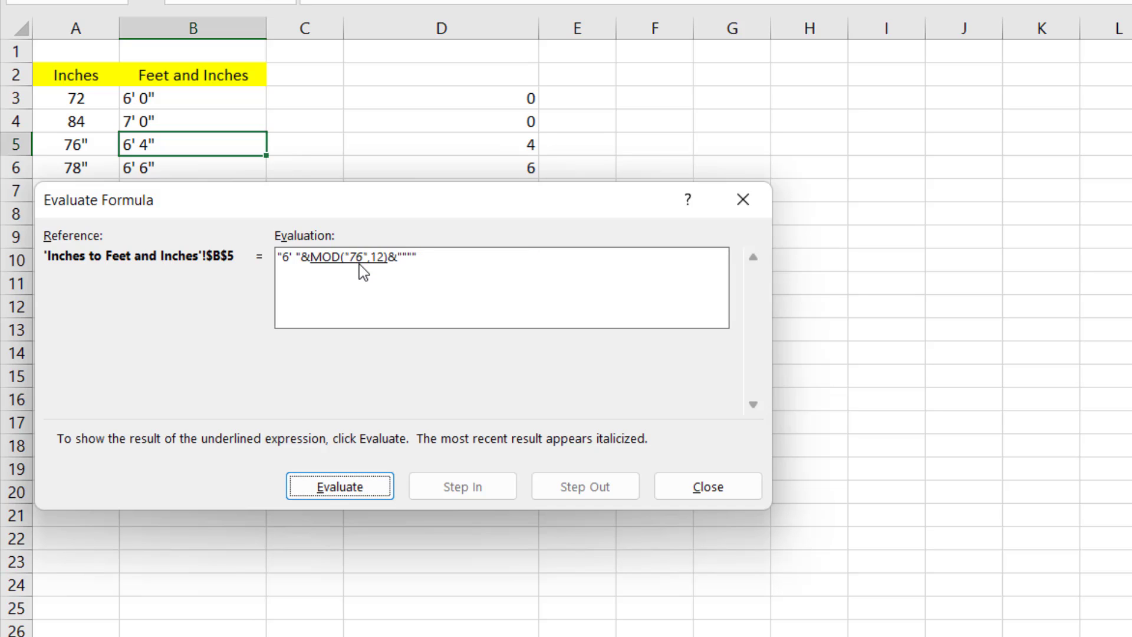
pyautogui.click(344, 489)
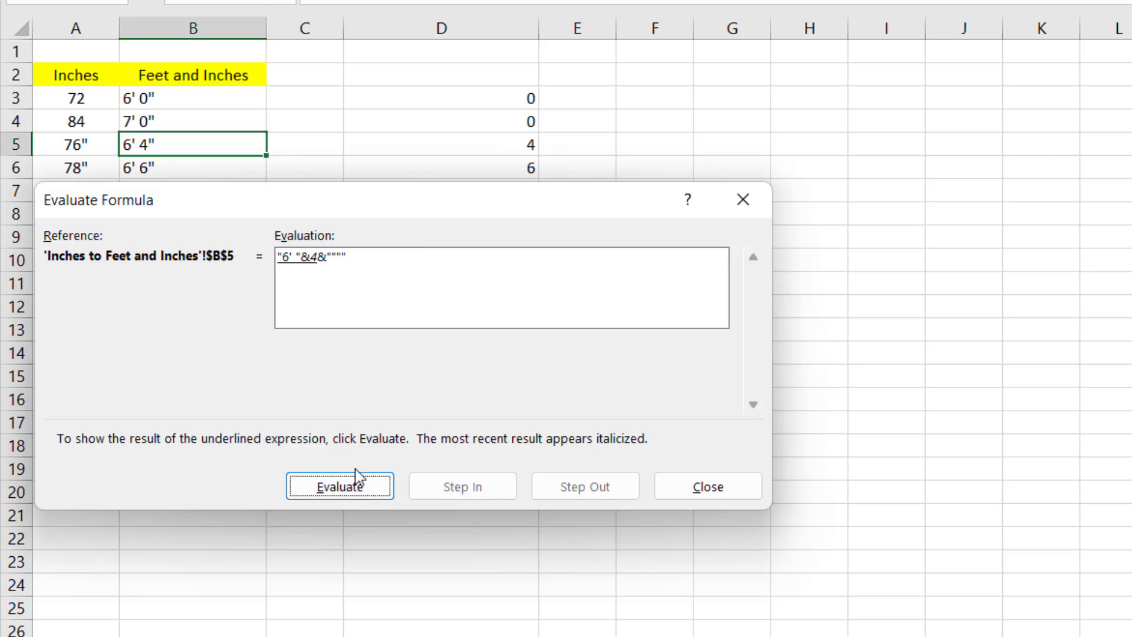
pyautogui.click(356, 486)
pyautogui.click(352, 487)
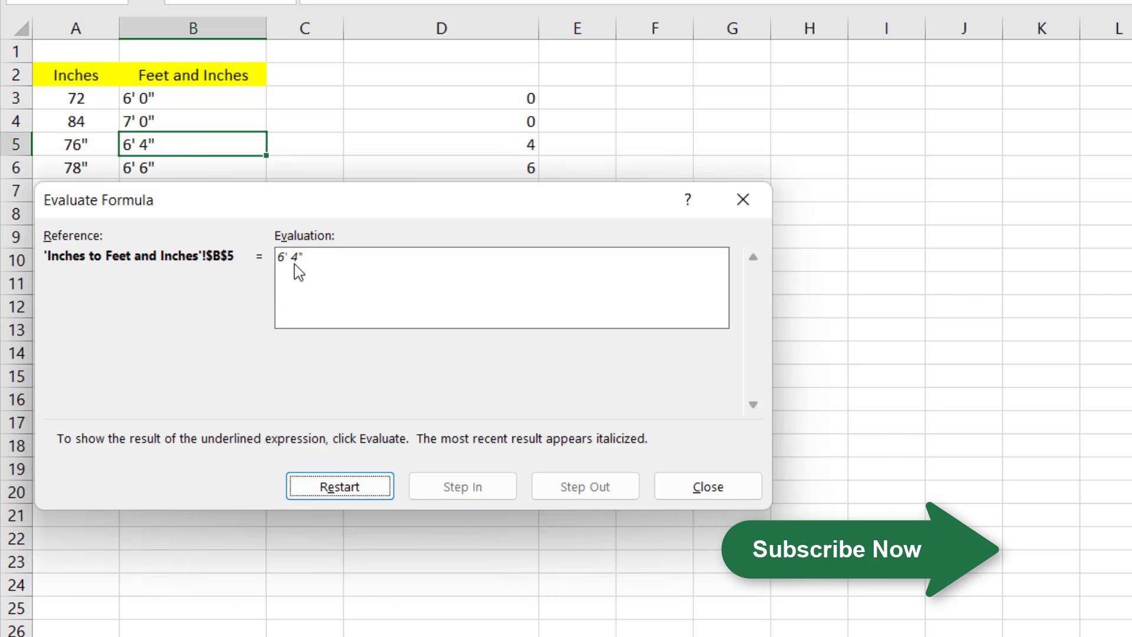
# Step: Close Evaluate Formula and compare A5's height with B5's converted result
pyautogui.click(714, 491)
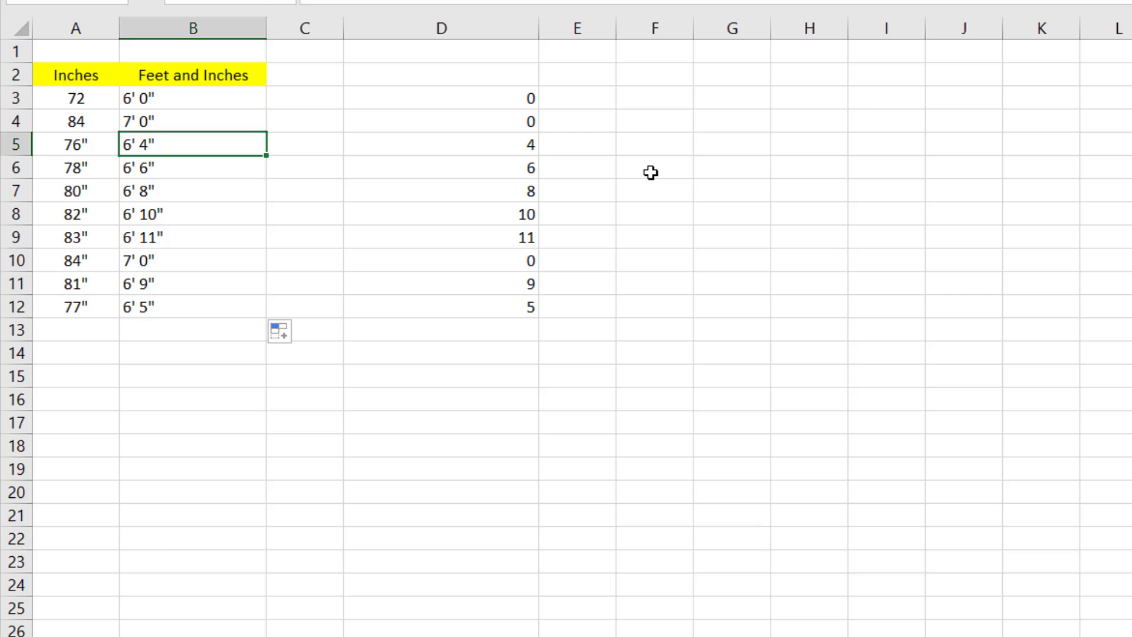
pyautogui.click(195, 69)
pyautogui.click(106, 77)
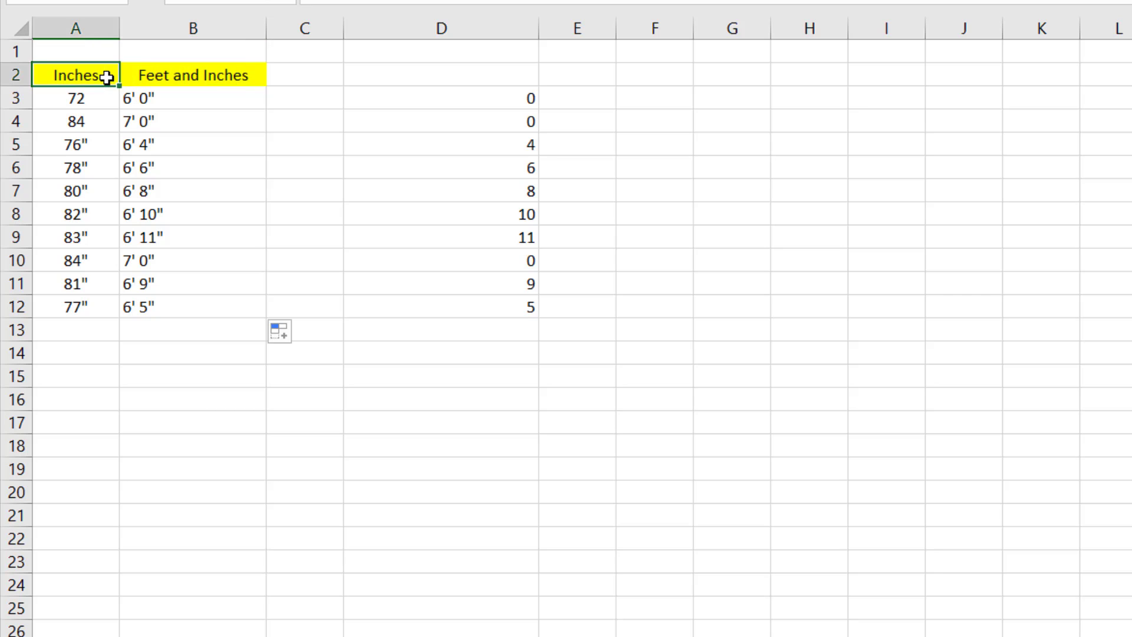
pyautogui.click(202, 145)
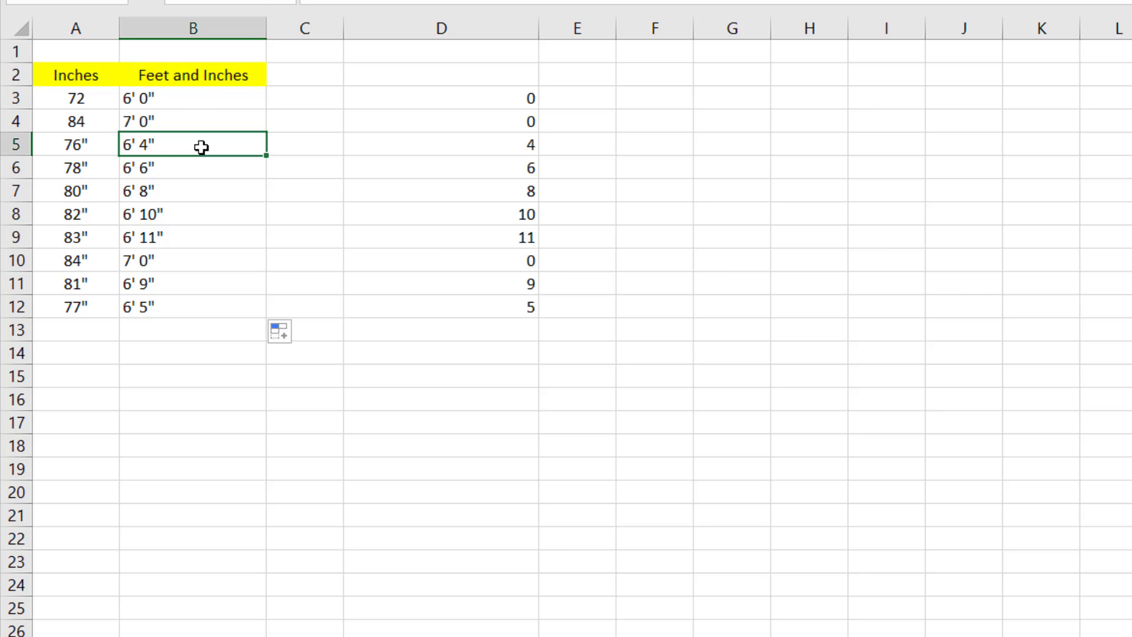
pyautogui.click(60, 145)
pyautogui.click(171, 144)
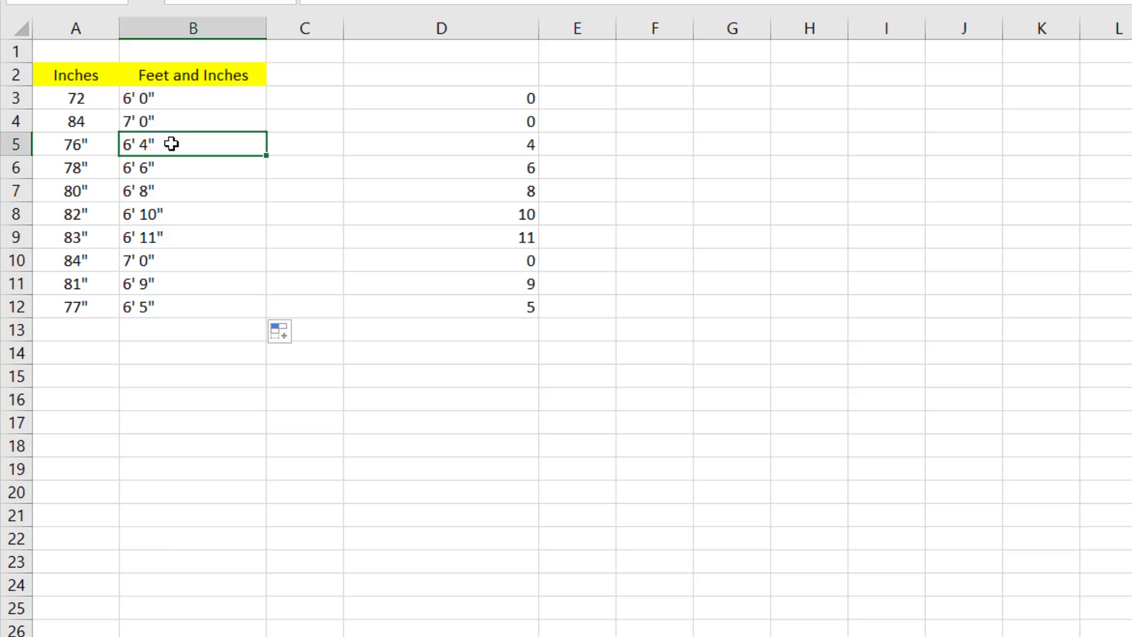